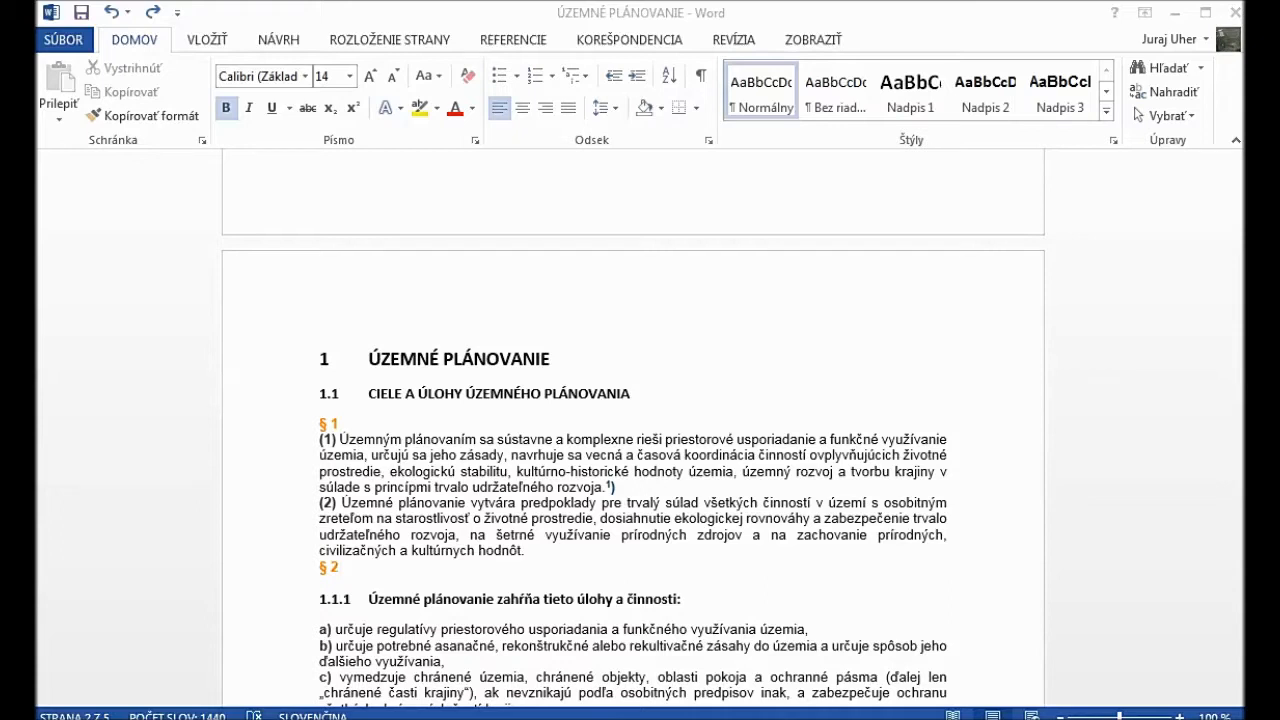
pyautogui.click(558, 358)
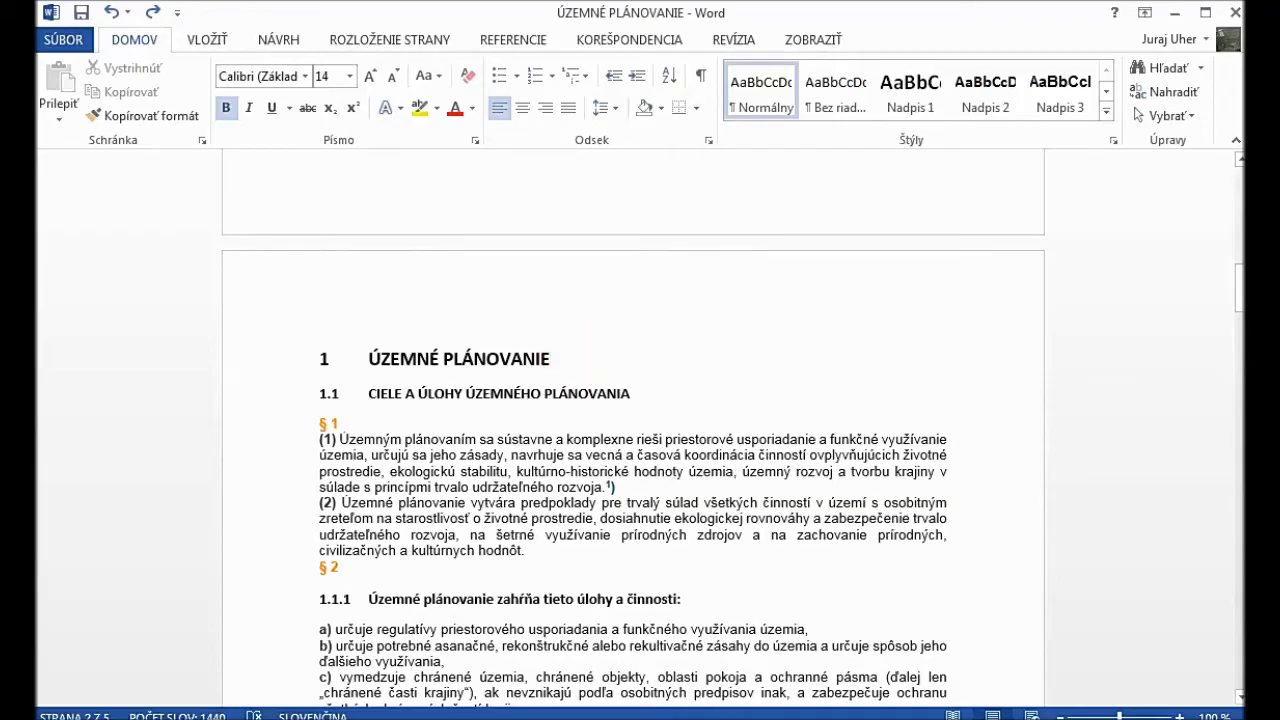
pyautogui.click(571, 358)
pyautogui.moveTo(571, 358); pyautogui.dragTo(308, 357)
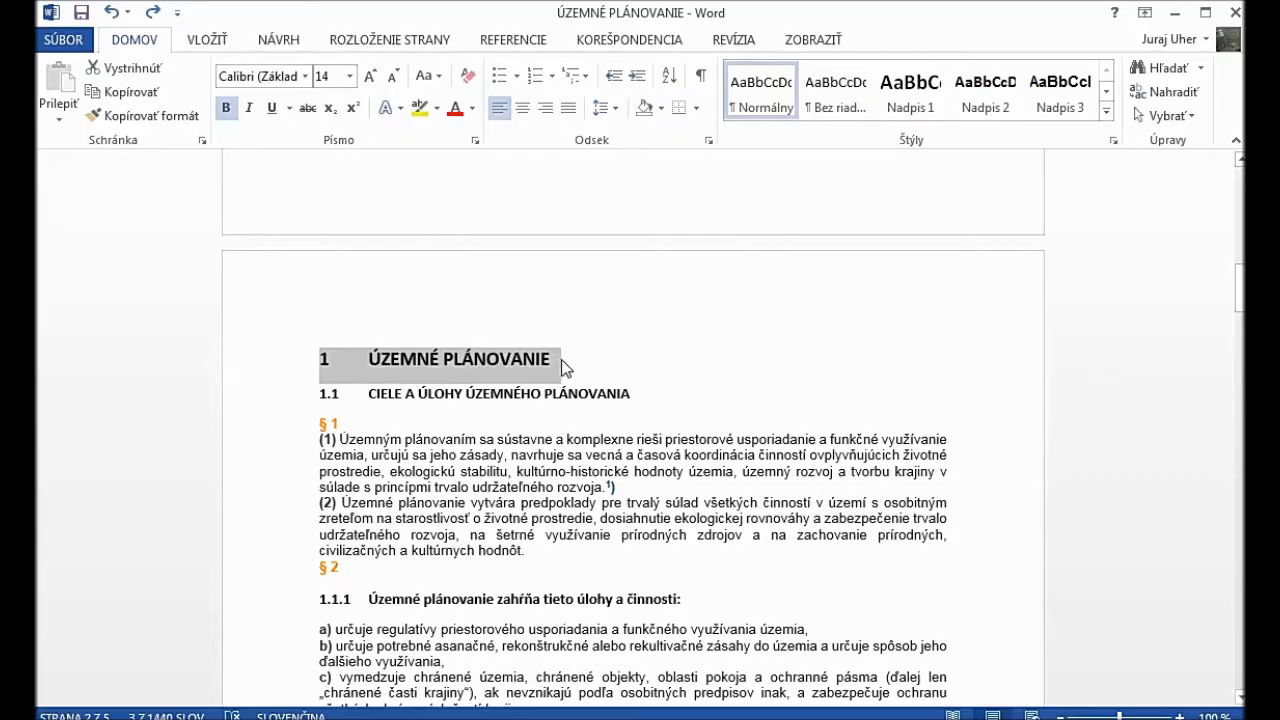
pyautogui.click(796, 364)
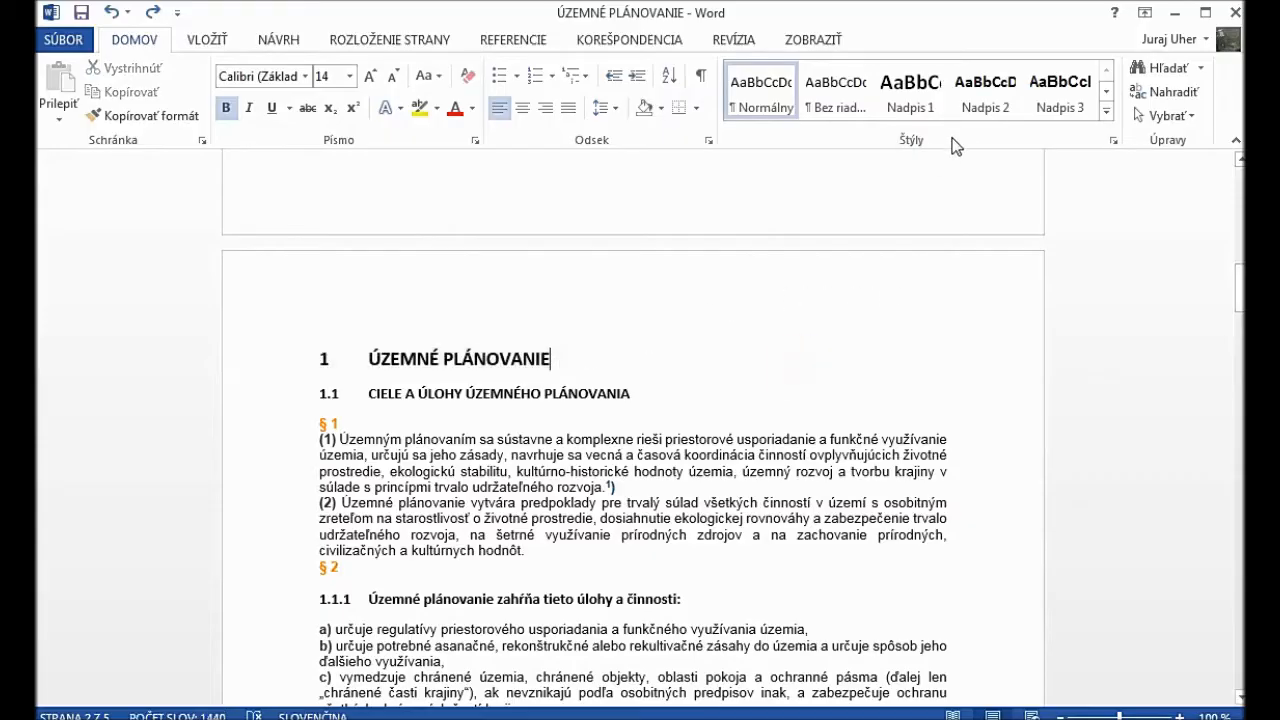
pyautogui.moveTo(654, 398); pyautogui.dragTo(322, 398)
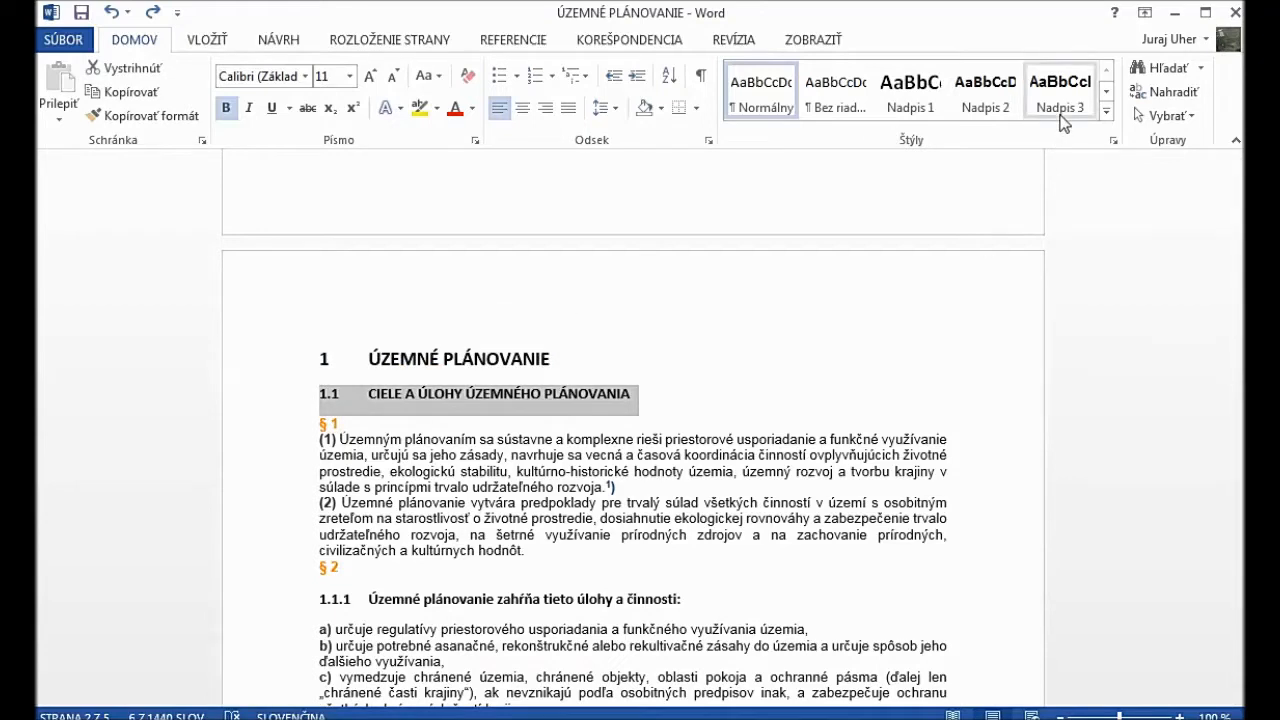
pyautogui.moveTo(684, 600); pyautogui.dragTo(324, 600)
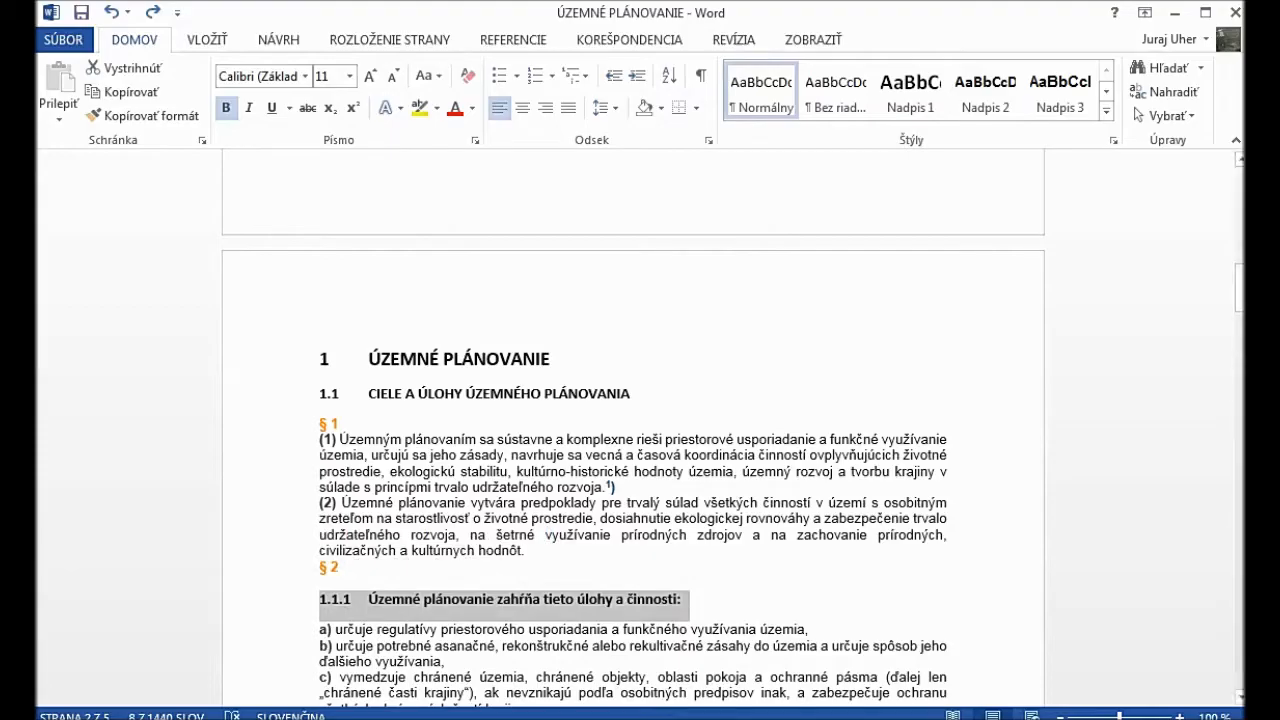
# - Update the Nadpis 1 style to match the formatting of the chapter heading "1 ÚZEMNÉ PLÁNOVANIE"
pyautogui.moveTo(562, 358); pyautogui.dragTo(320, 358)
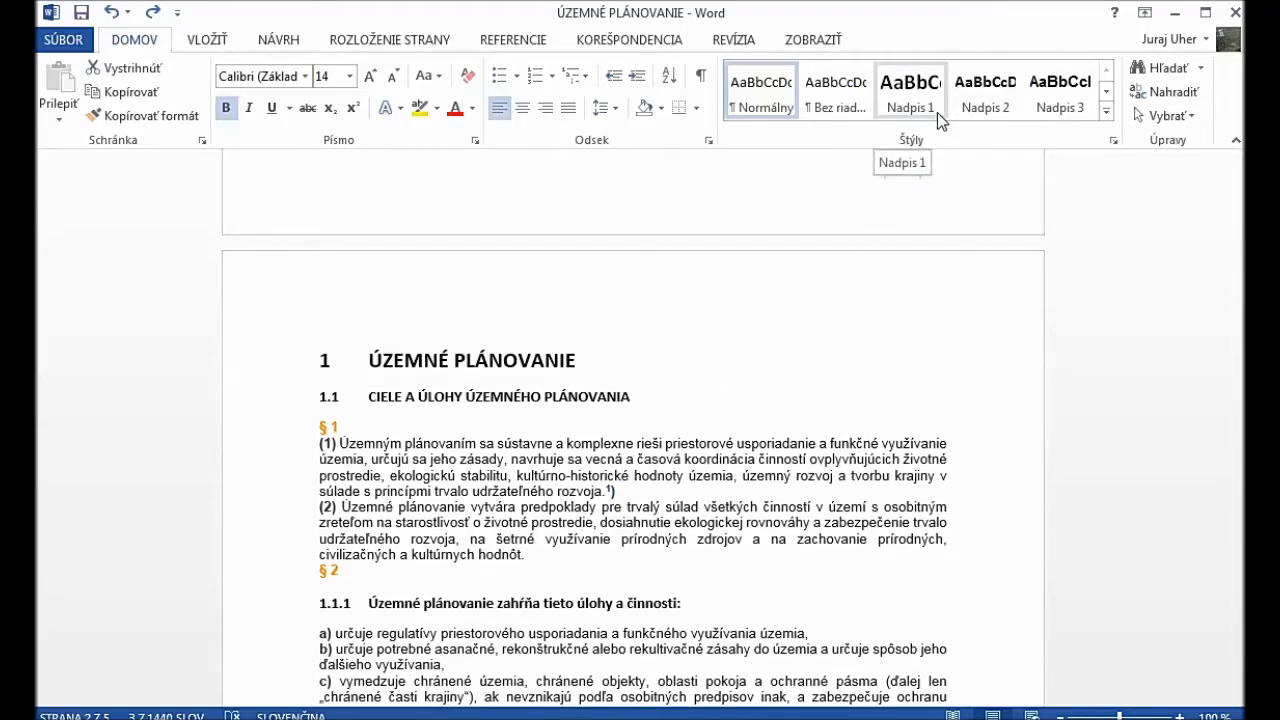
pyautogui.rightClick(936, 112)
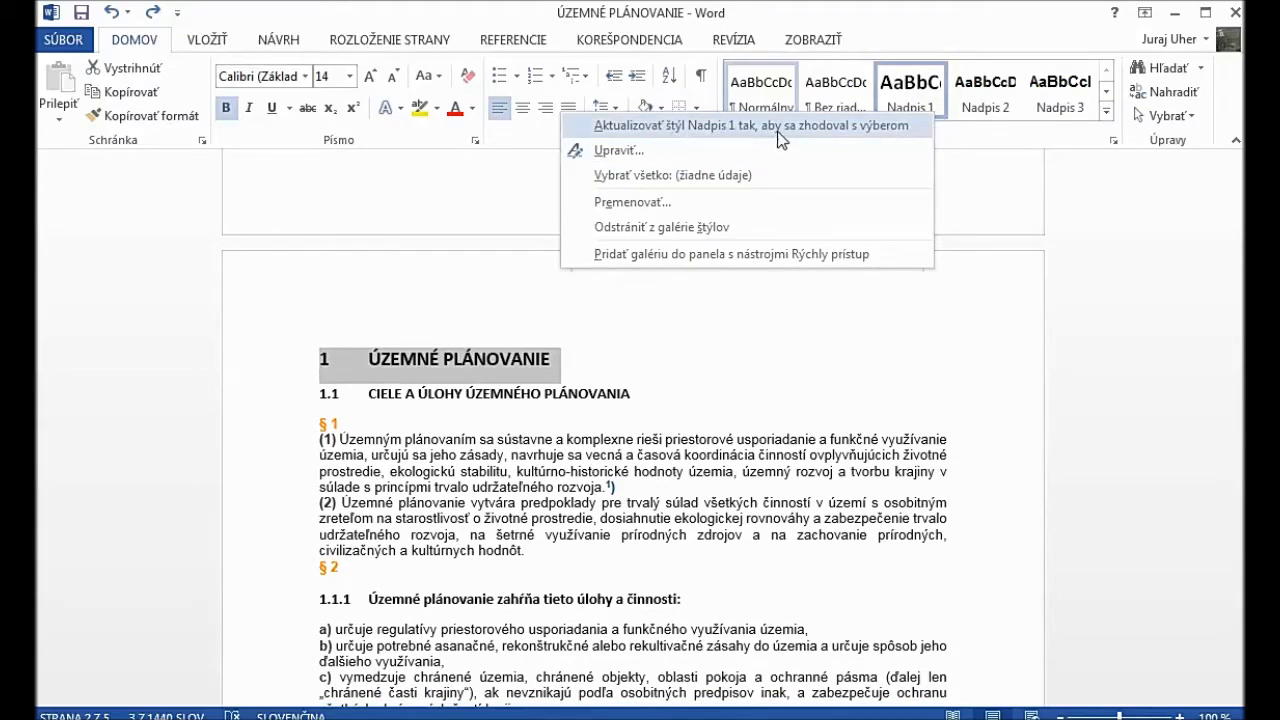
pyautogui.click(826, 125)
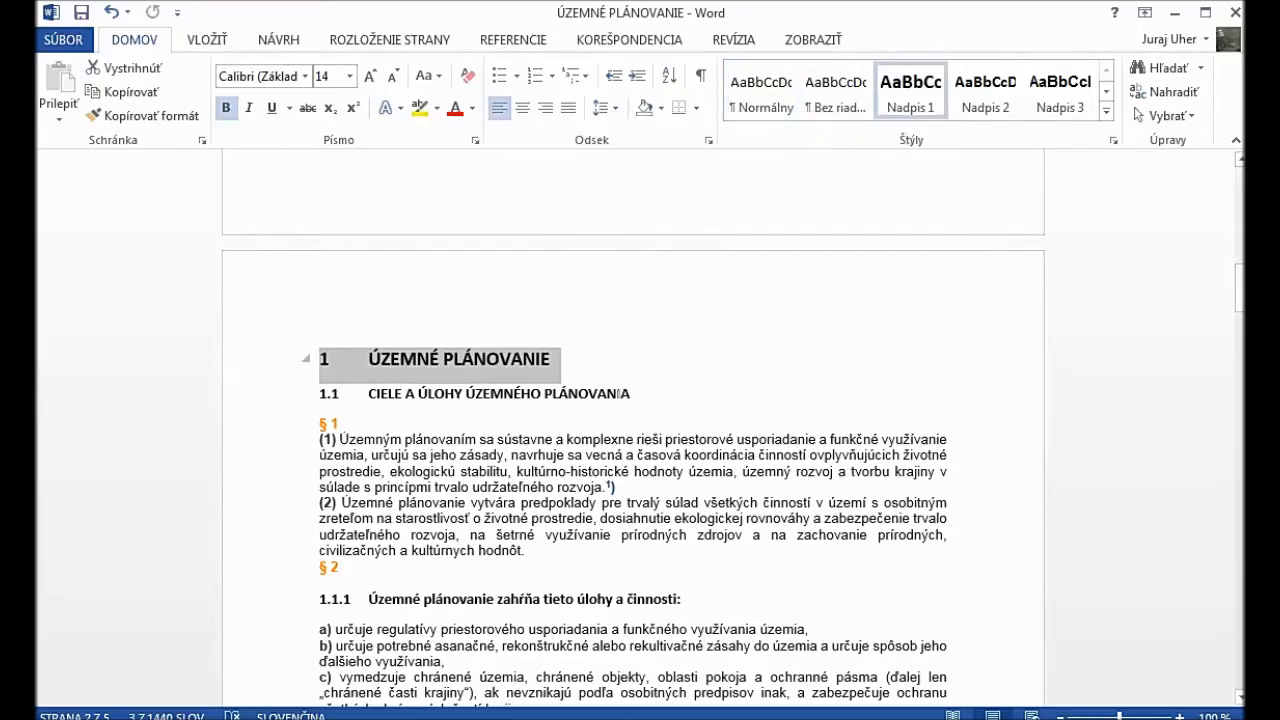
# - Update the Nadpis 2 style to match the formatting of the heading "1.1 CIELE A ÚLOHY ÚZEMNÉHO PLÁNOVANIA"
pyautogui.moveTo(632, 393); pyautogui.dragTo(315, 399)
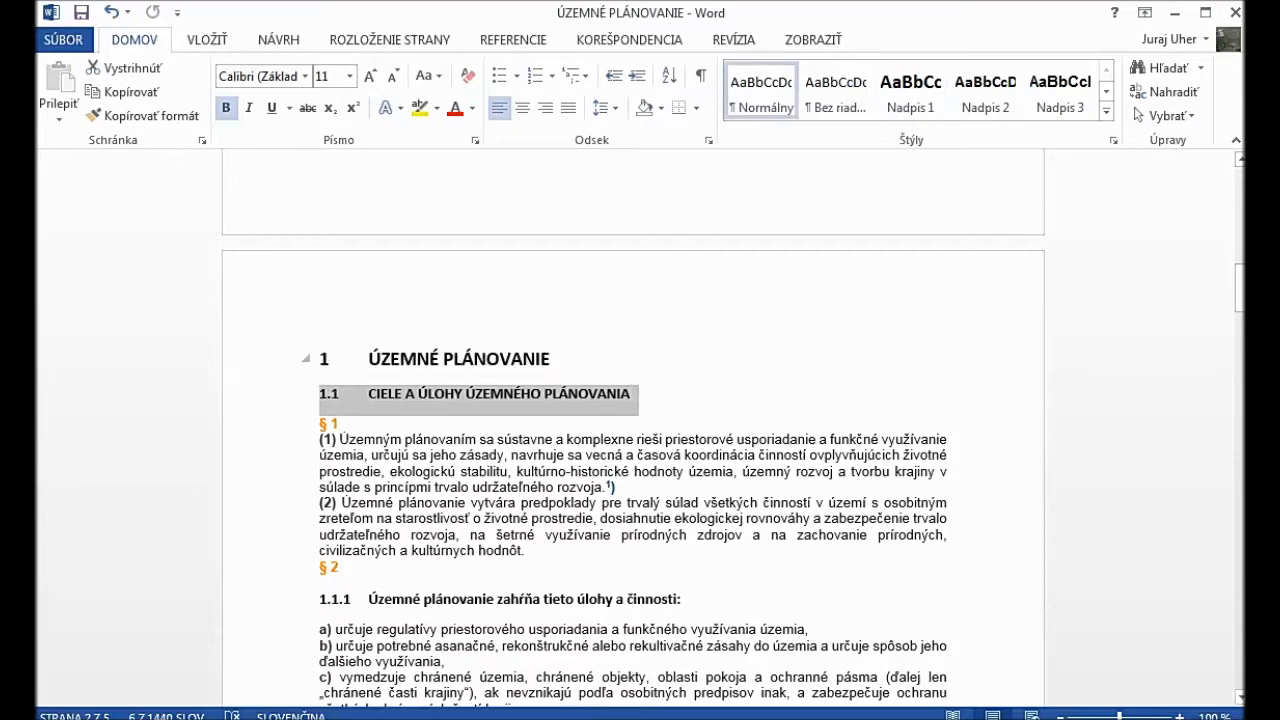
pyautogui.rightClick(1012, 112)
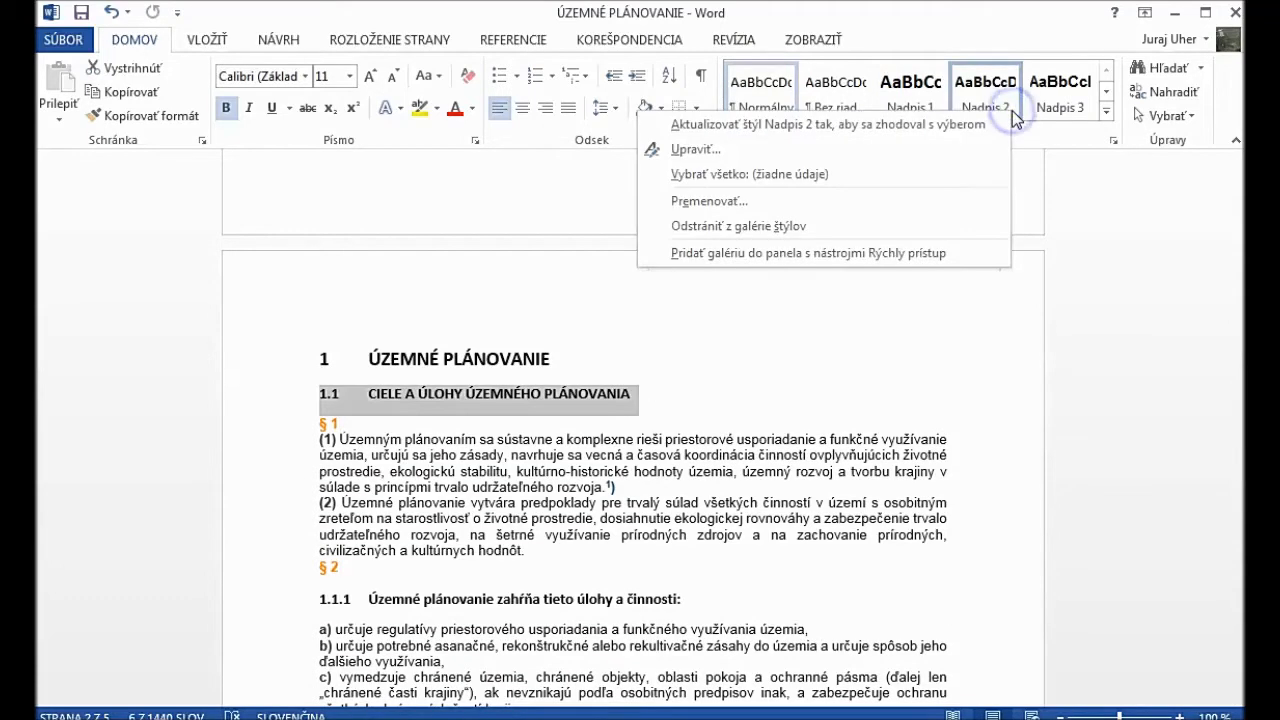
pyautogui.click(958, 125)
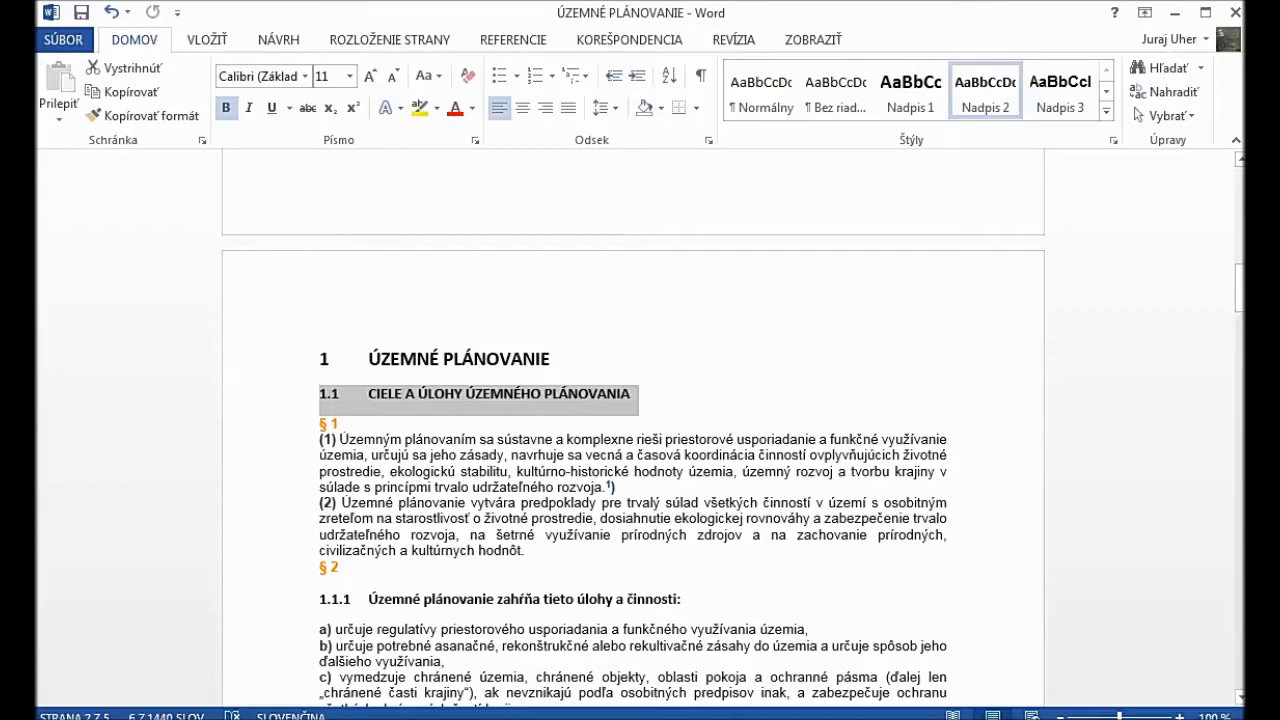
# - Update the Nadpis 3 style to match the formatting of the heading "1.1.1 Územné plánovanie zahŕňa tieto úlohy a činnosti:"
pyautogui.moveTo(686, 600); pyautogui.dragTo(320, 600)
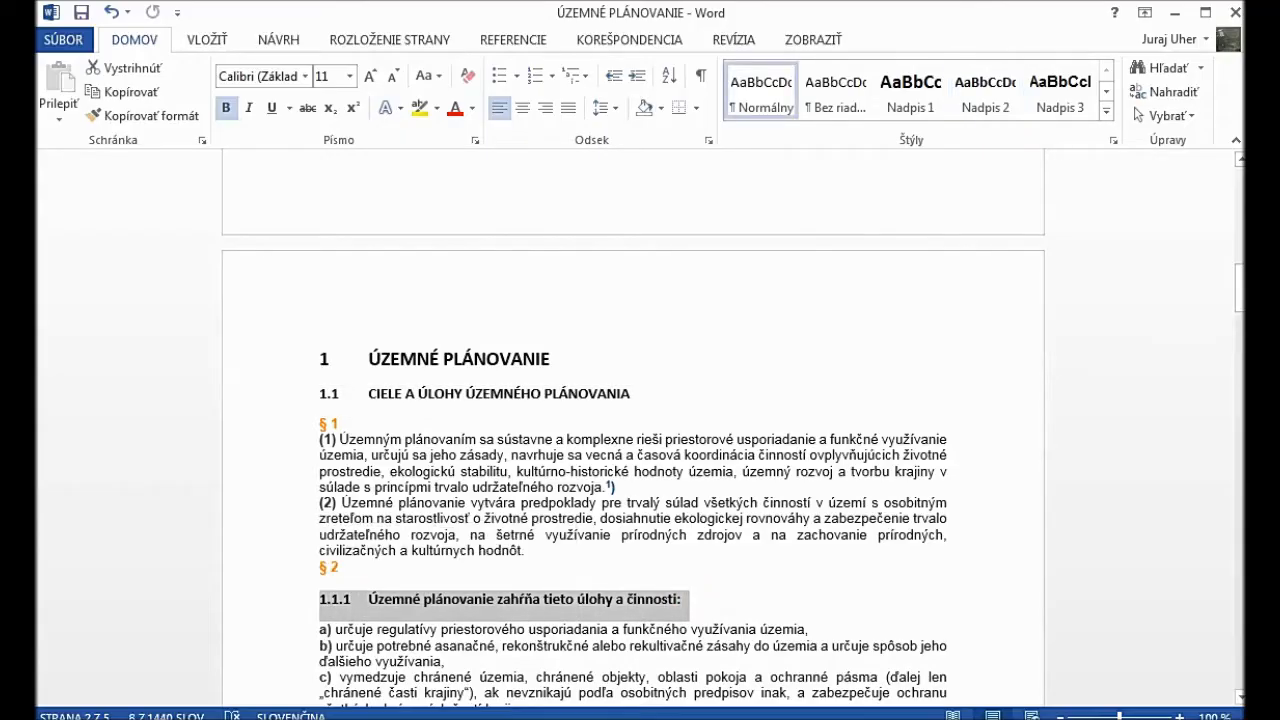
pyautogui.rightClick(1079, 113)
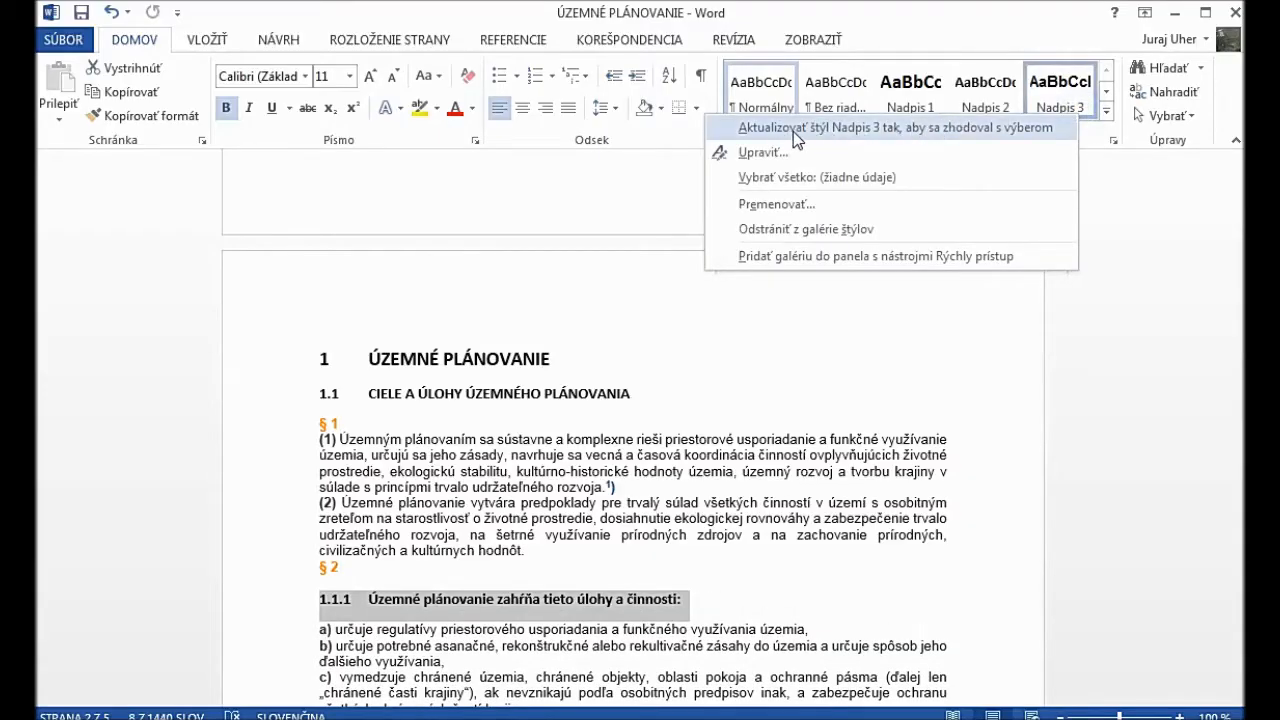
pyautogui.click(846, 128)
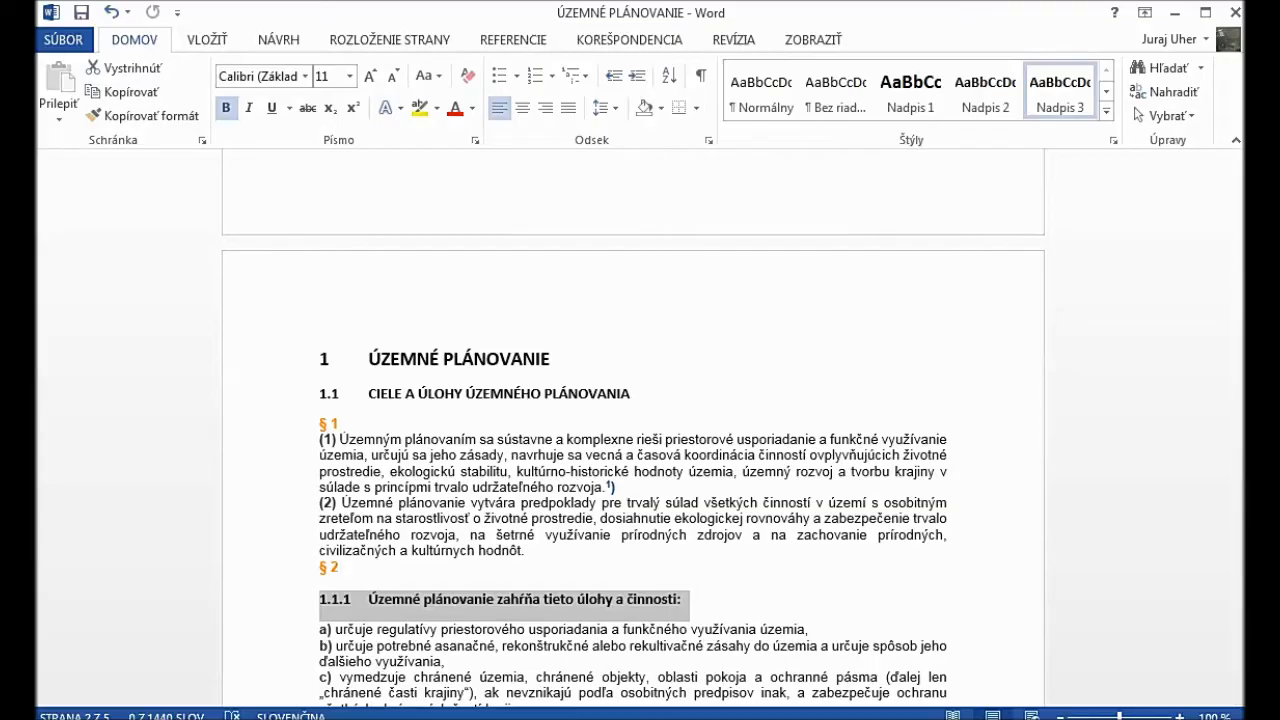
pyautogui.rightClick(1072, 106)
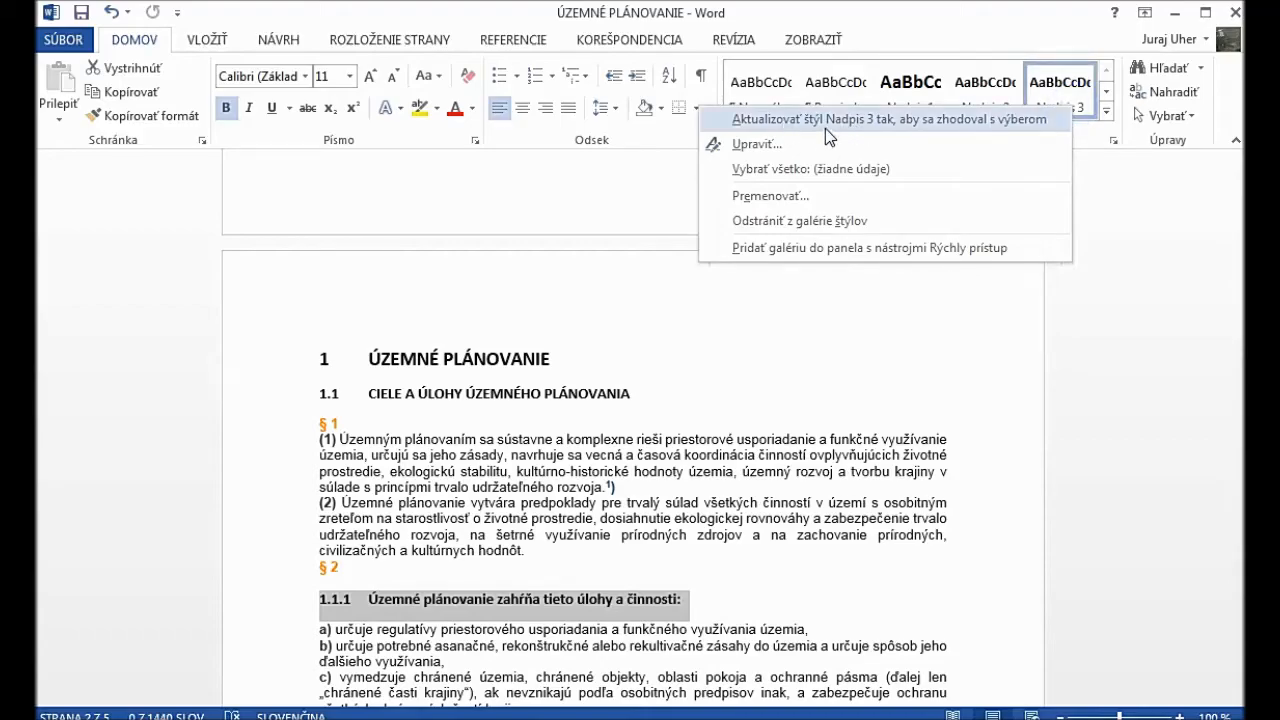
pyautogui.click(639, 392)
pyautogui.moveTo(578, 357); pyautogui.dragTo(320, 360)
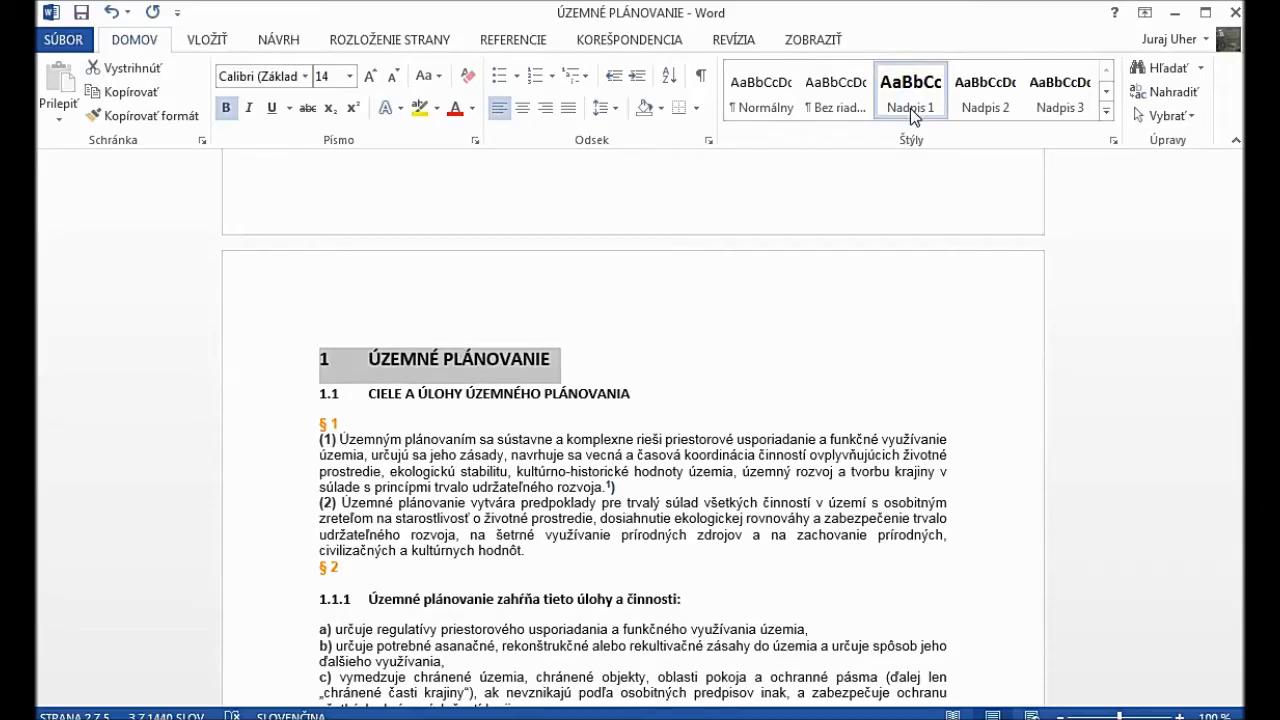
pyautogui.click(716, 376)
# - Apply the Nadpis 1 style to the chapter heading "2 ÚZEMNOPLÁNOVACIE PODKLADY"
pyautogui.scroll(-10, 690, 374)
pyautogui.scroll(-20, 675, 371)
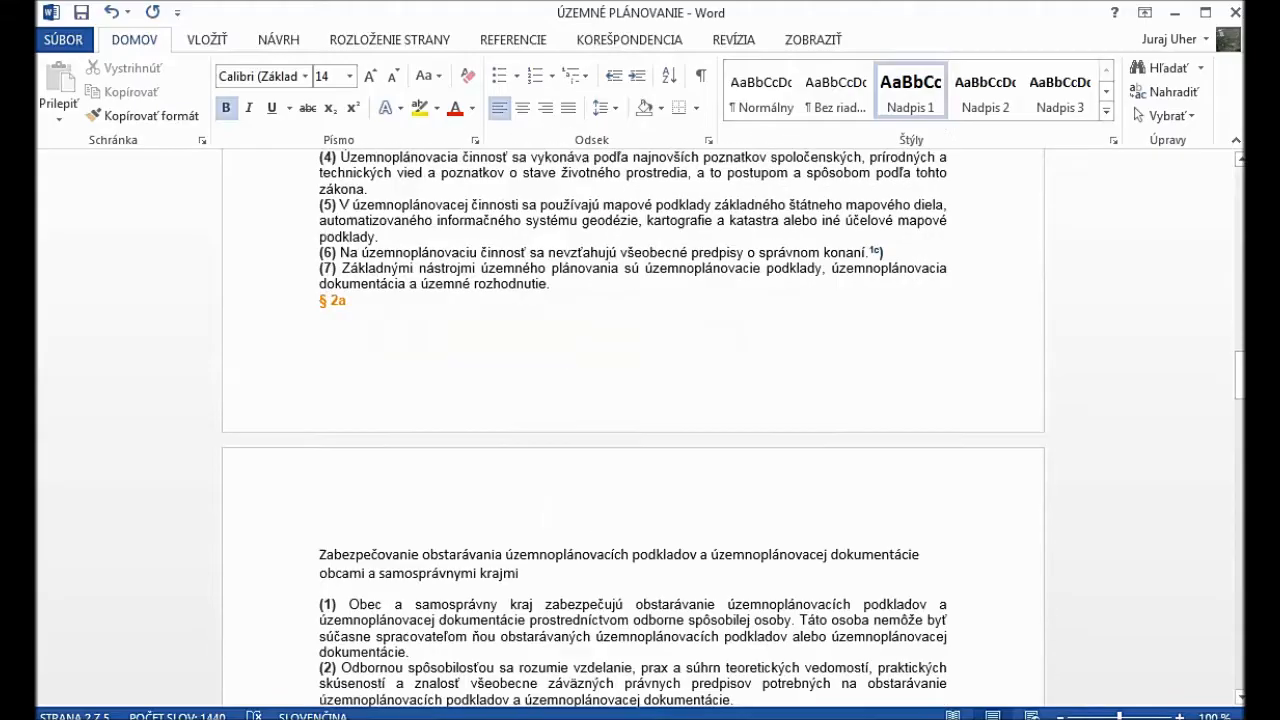
pyautogui.scroll(-2, 632, 420)
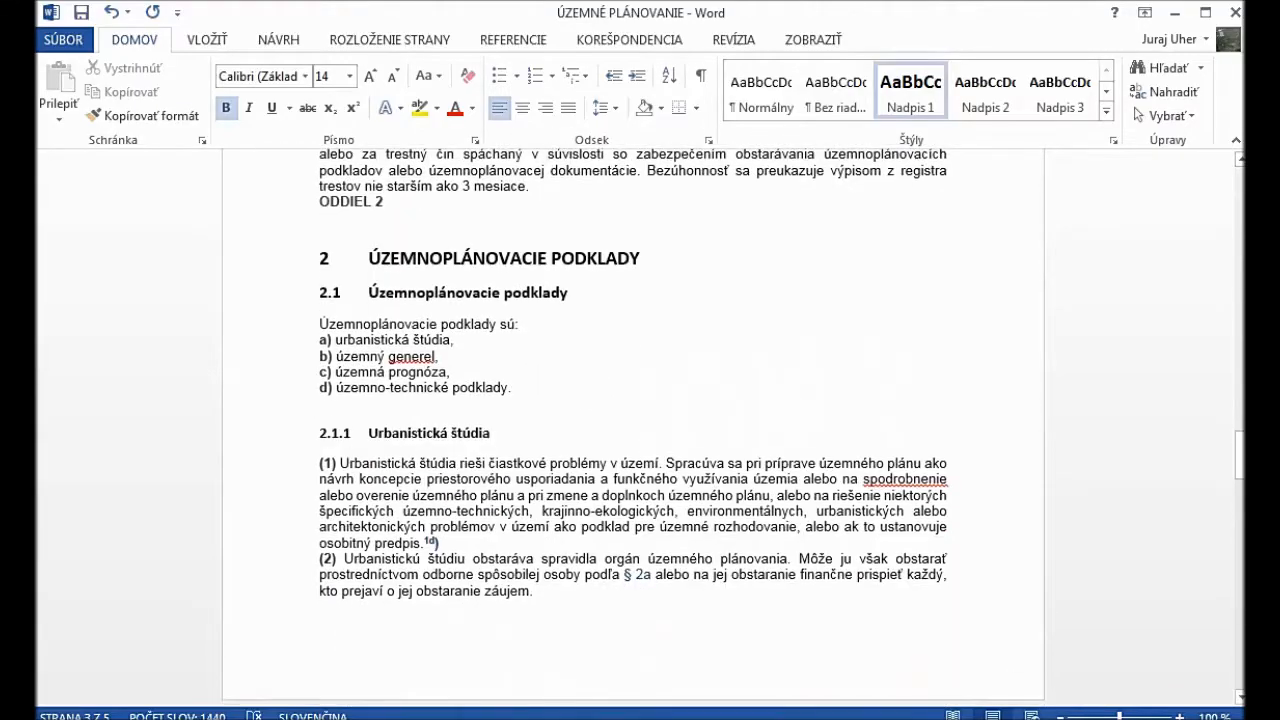
pyautogui.moveTo(650, 258); pyautogui.dragTo(320, 258)
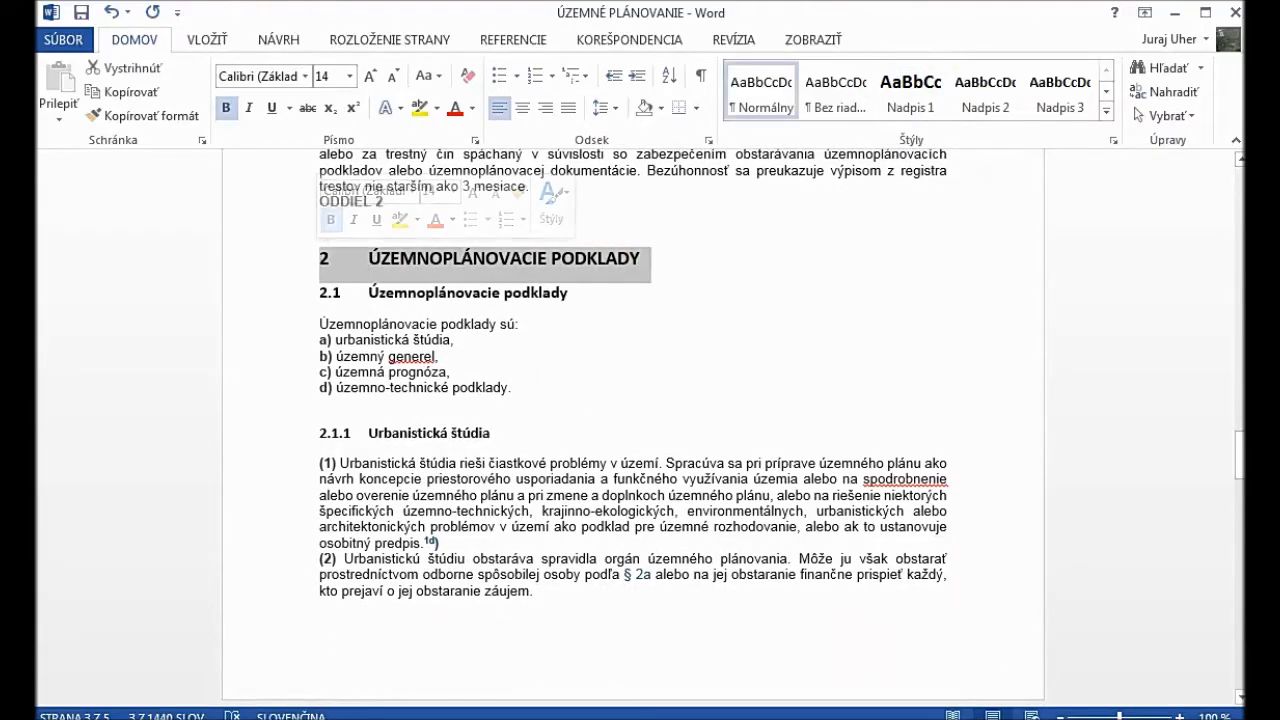
pyautogui.click(939, 112)
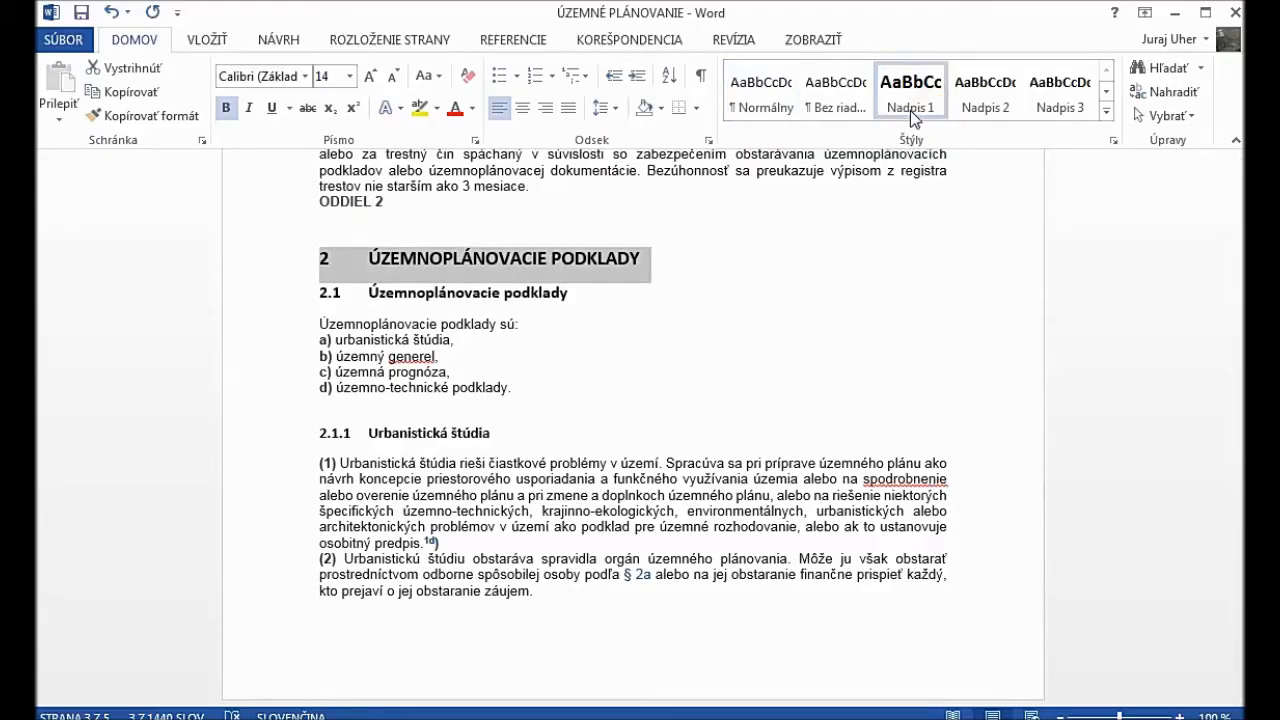
# - Apply Nadpis 2 to the heading "2.1 Územnoplánovacie podklady" and Nadpis 3 to "2.1.1 Urbanistická štúdia"
pyautogui.moveTo(583, 294); pyautogui.dragTo(320, 294)
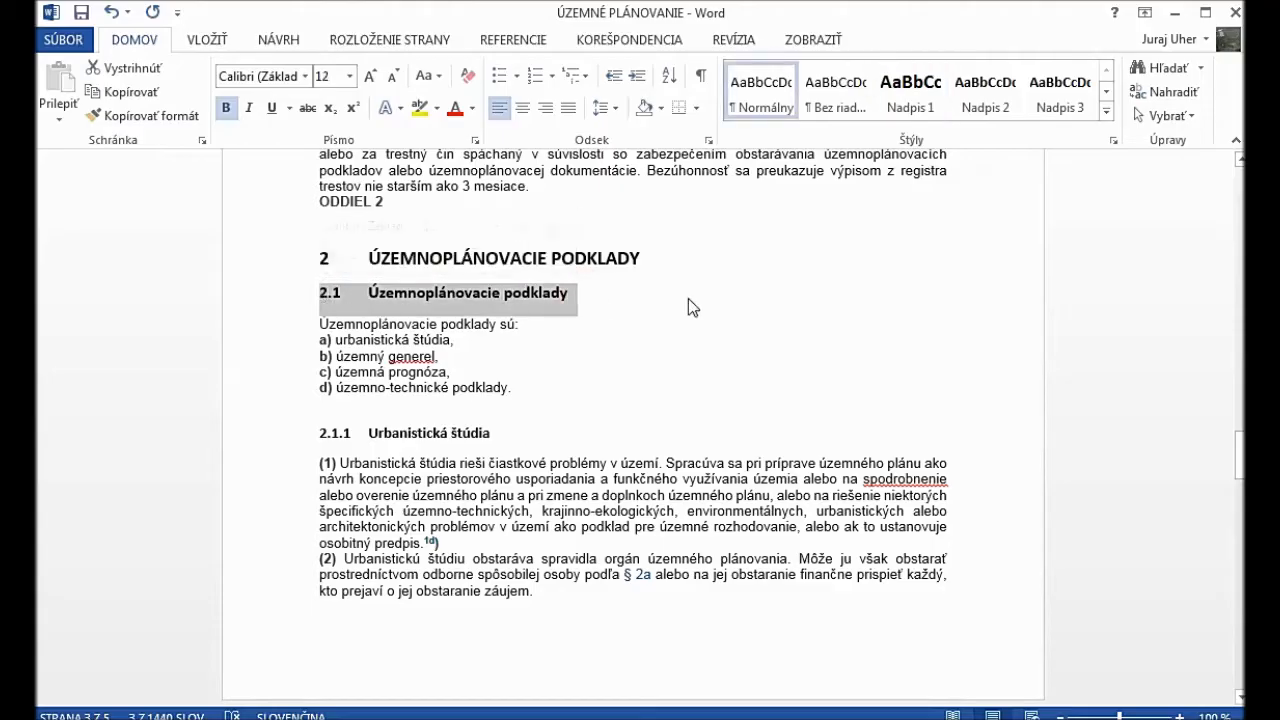
pyautogui.click(1001, 106)
pyautogui.moveTo(497, 432); pyautogui.dragTo(320, 432)
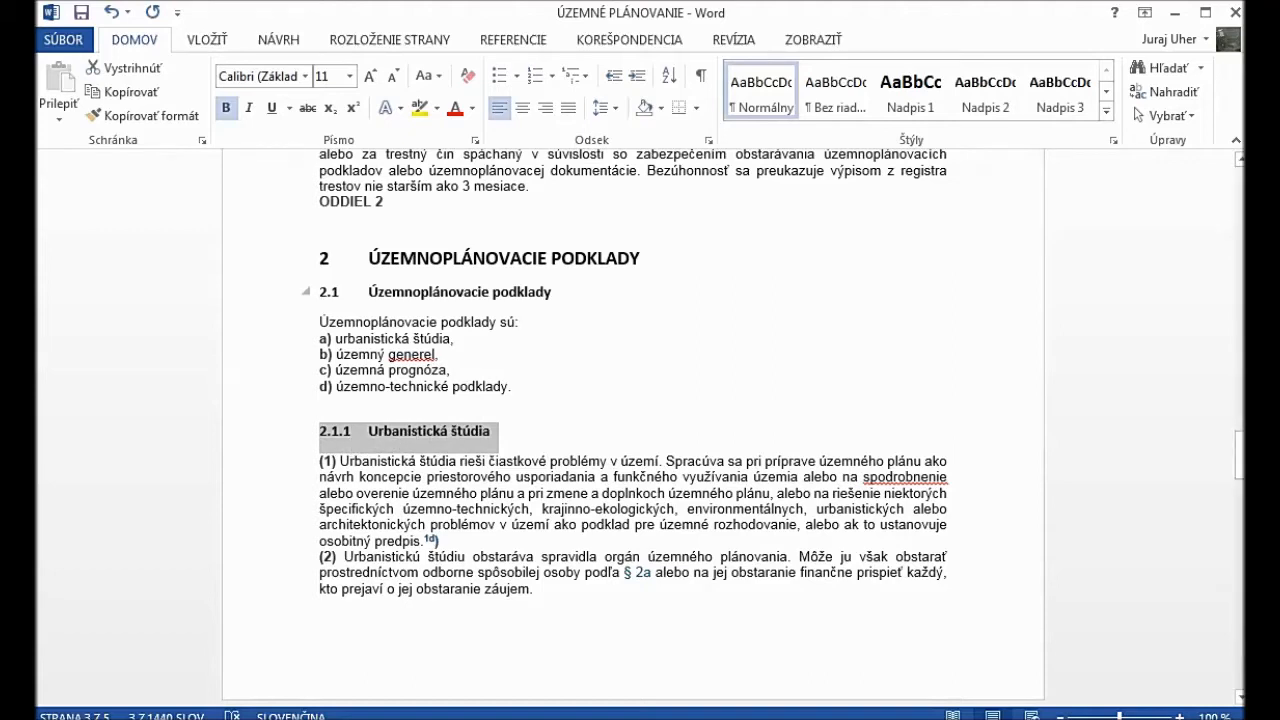
pyautogui.click(1060, 98)
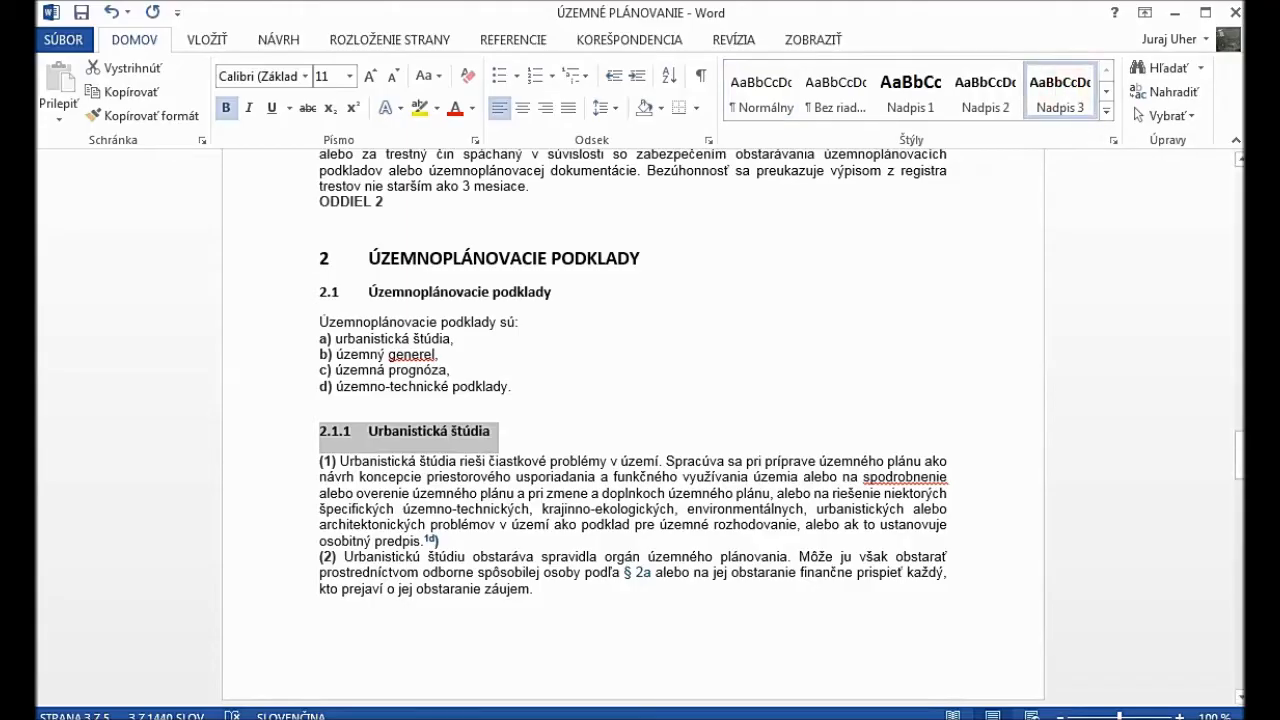
# - Apply the Nadpis 3 style to the heading "2.1.2 Územno-technické podklady"
pyautogui.scroll(-15, 632, 427)
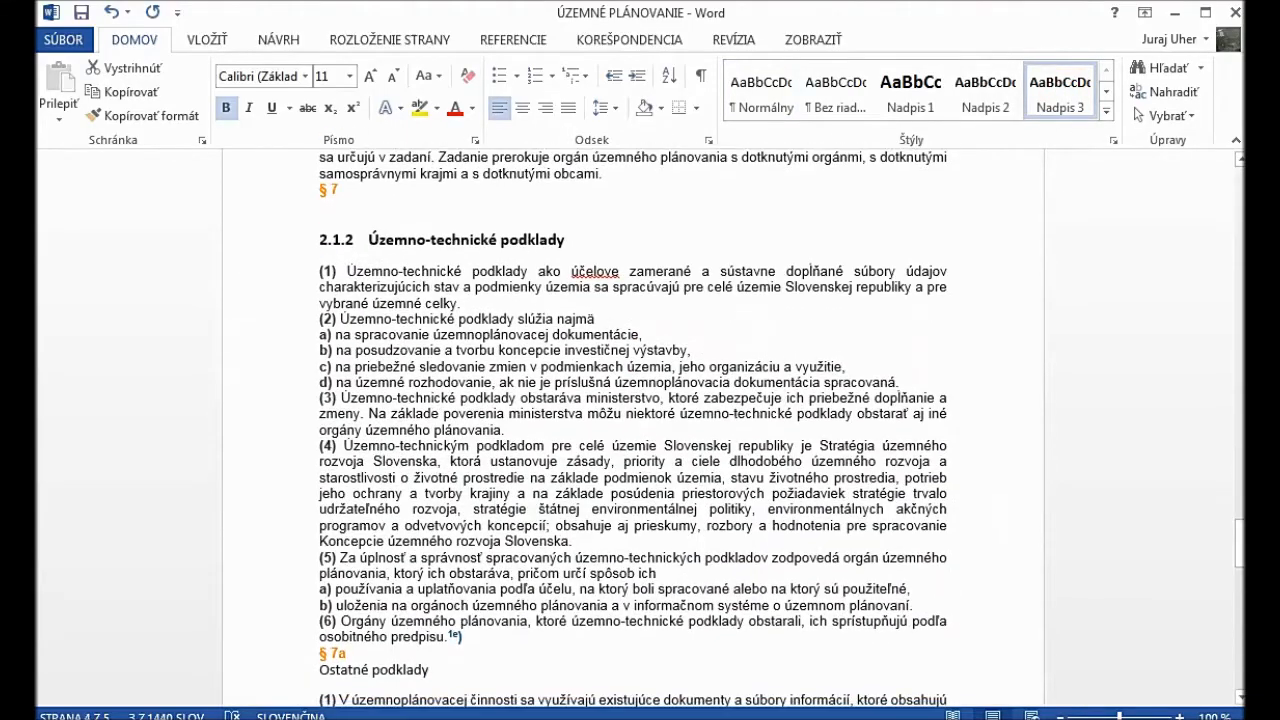
pyautogui.moveTo(577, 240); pyautogui.dragTo(319, 240)
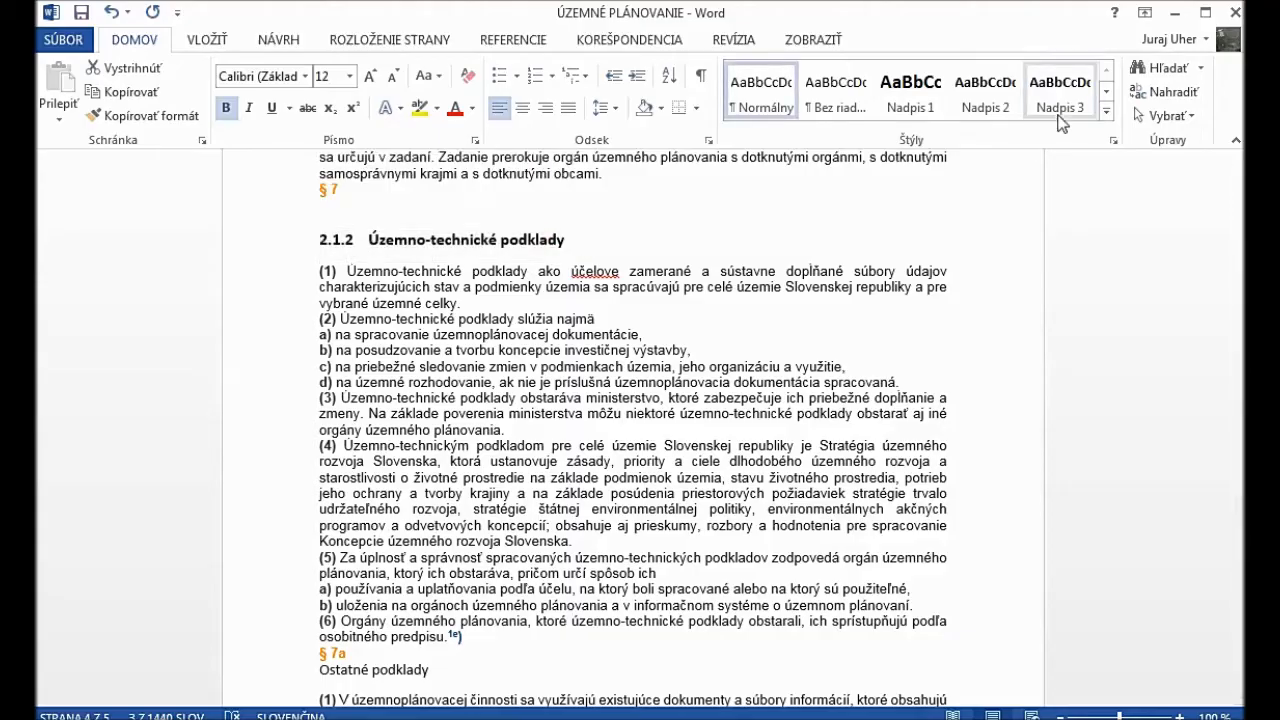
pyautogui.click(1060, 92)
# - Apply the Nadpis 1 style to the chapter heading "3 ÚZEMNOPLÁNOVACIA DOKUMENTÁCIA"
pyautogui.scroll(-15, 632, 427)
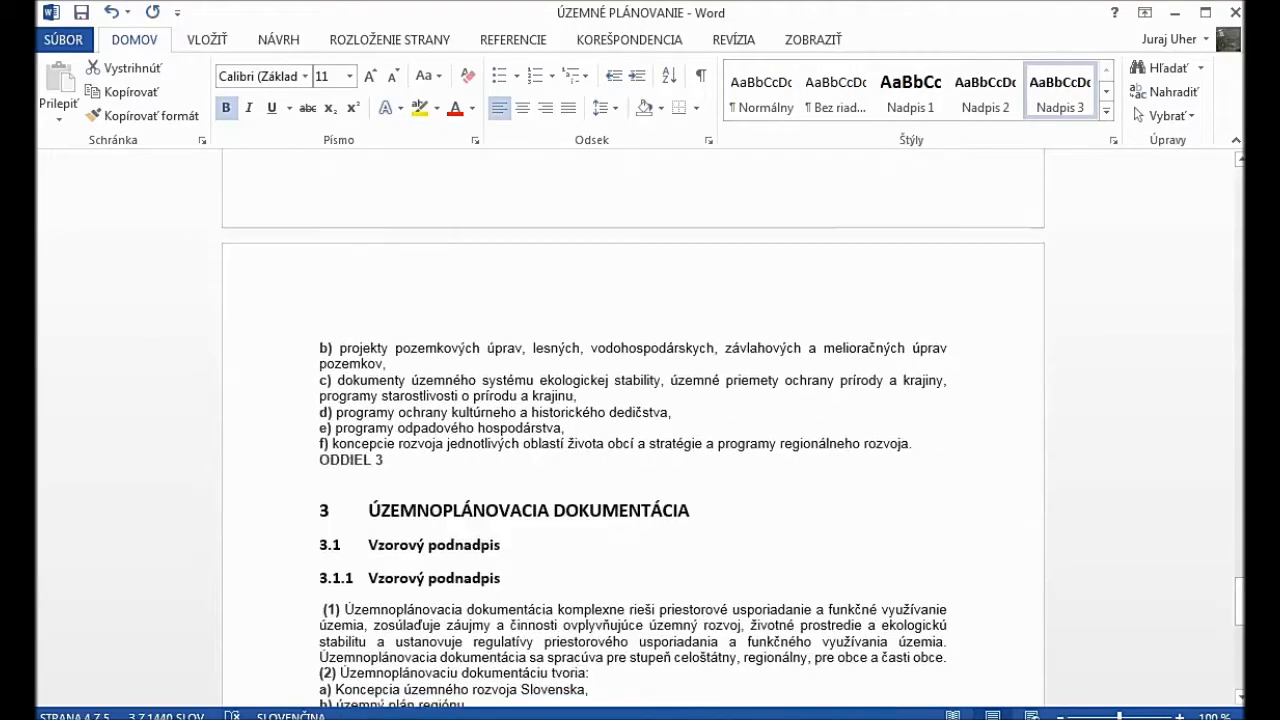
pyautogui.moveTo(691, 269); pyautogui.dragTo(320, 272)
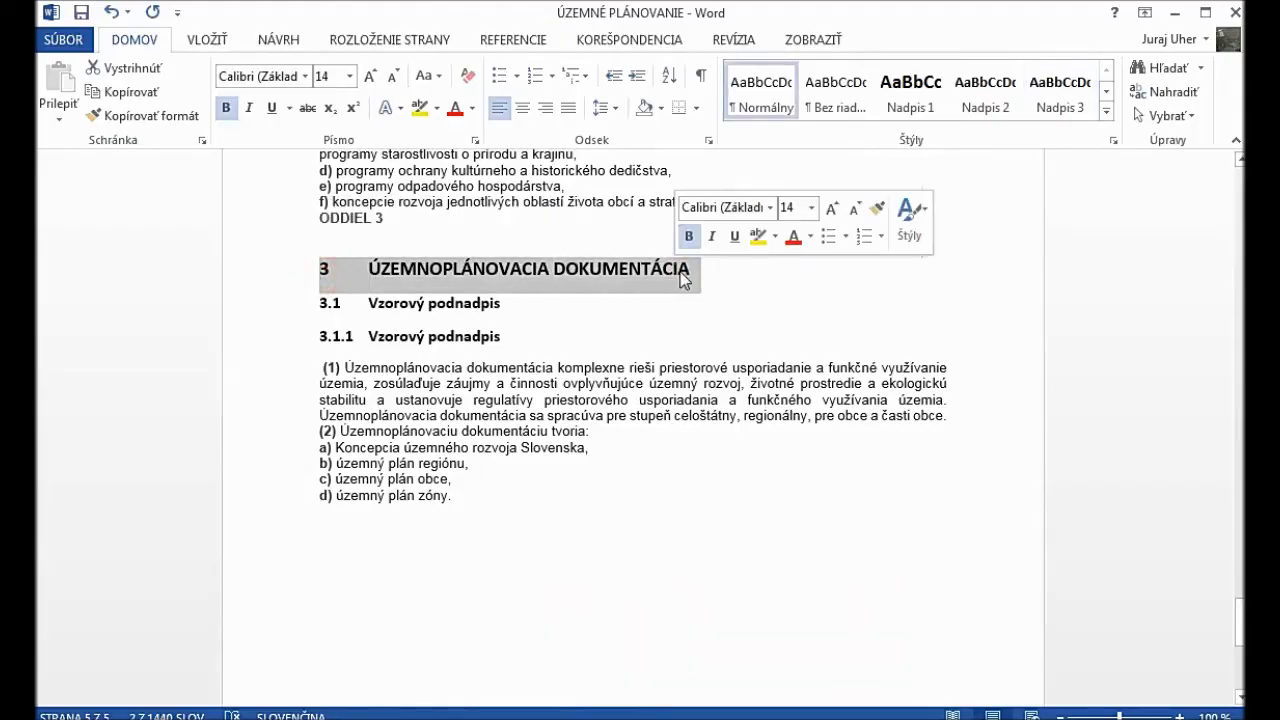
pyautogui.click(918, 112)
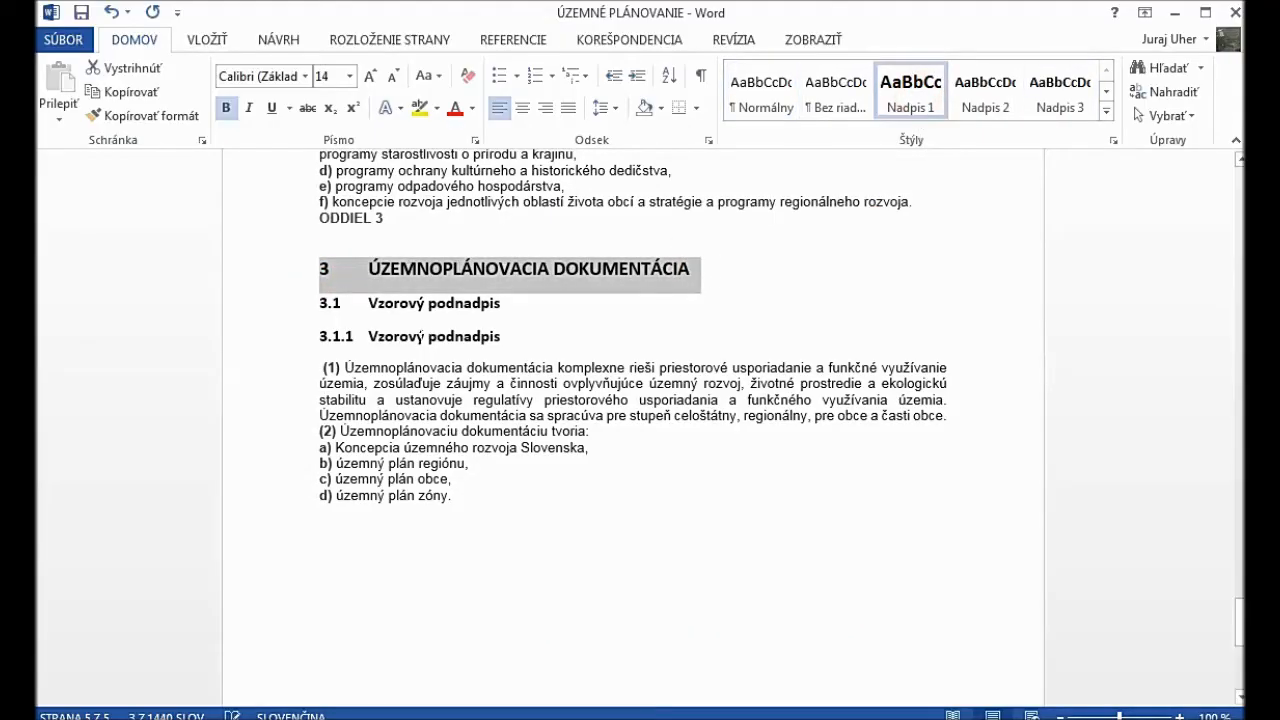
# - Apply Nadpis 2 to the "3.1 Vzorový podnadpis" heading and Nadpis 3 to the "3.1.1 Vzorový podnadpis" heading
pyautogui.moveTo(510, 303); pyautogui.dragTo(318, 304)
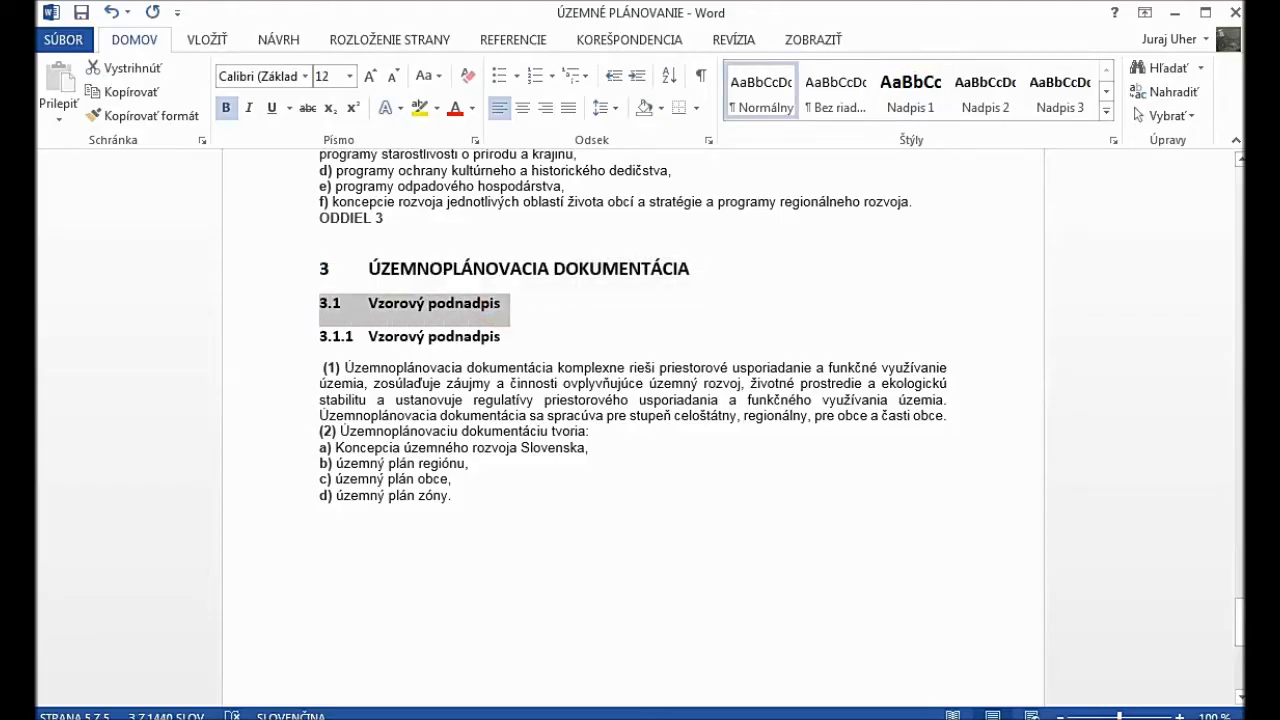
pyautogui.click(985, 110)
pyautogui.moveTo(498, 334); pyautogui.dragTo(322, 334)
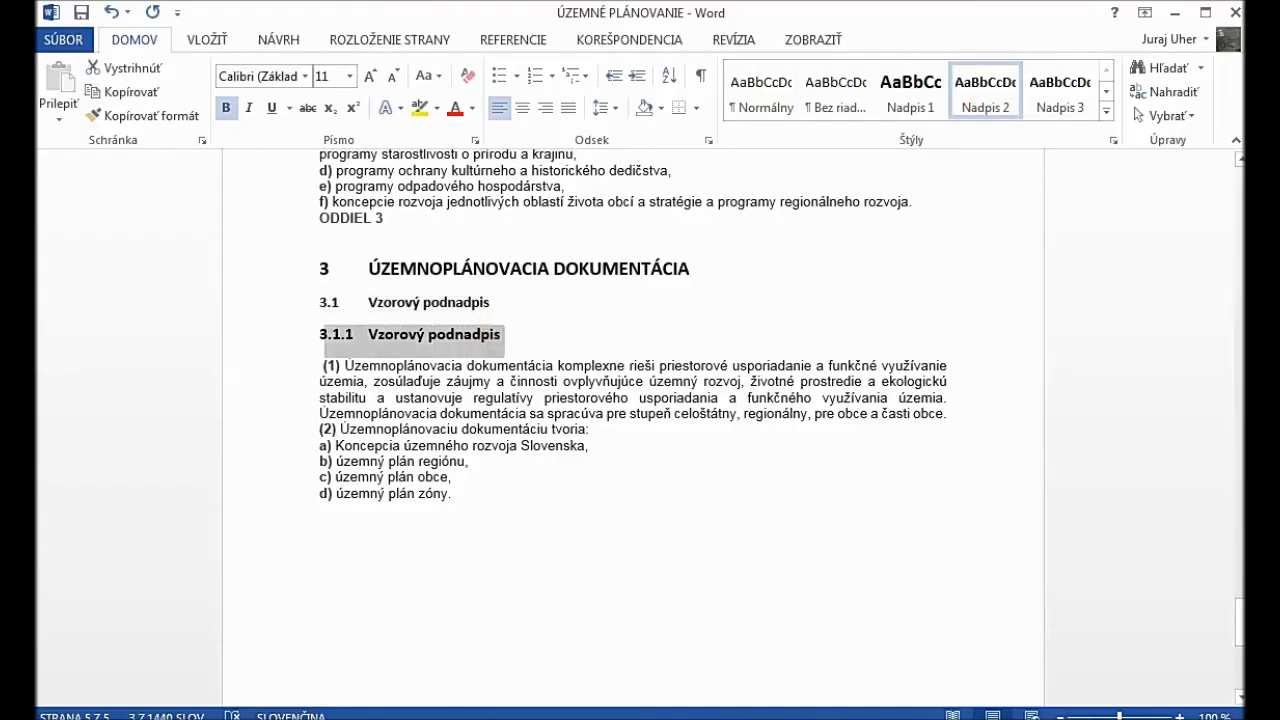
pyautogui.click(1062, 108)
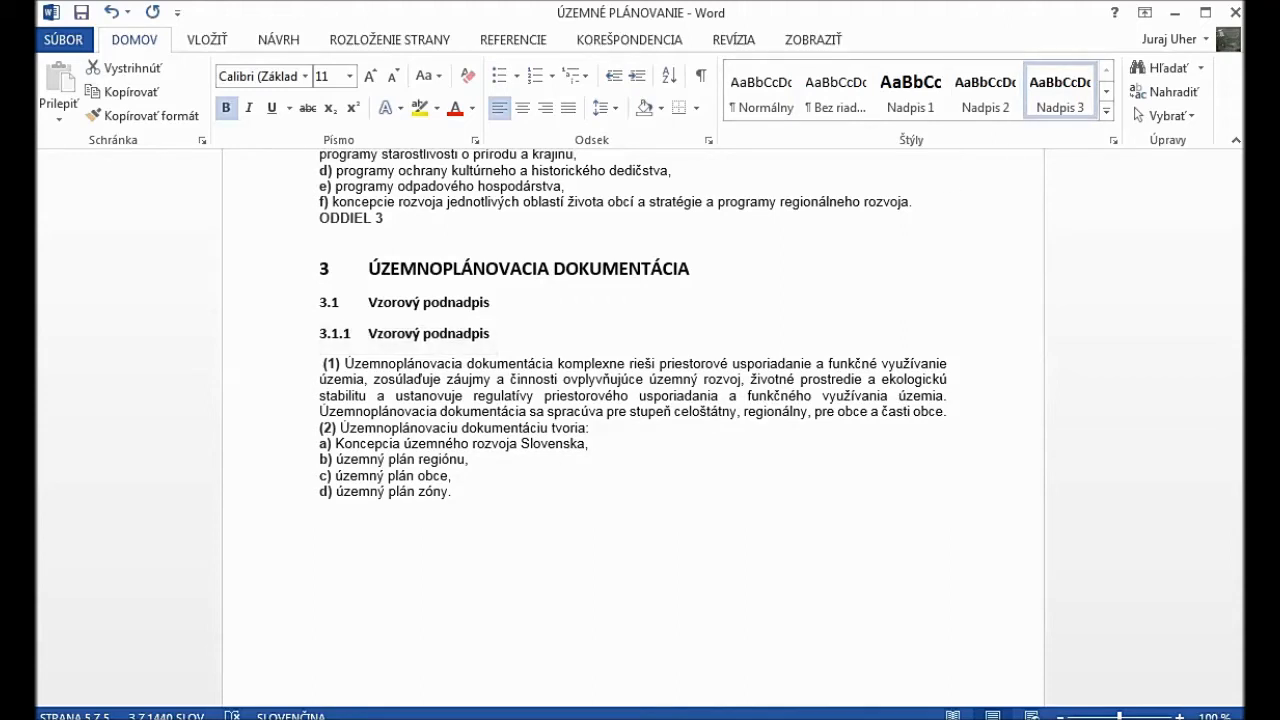
pyautogui.click(675, 338)
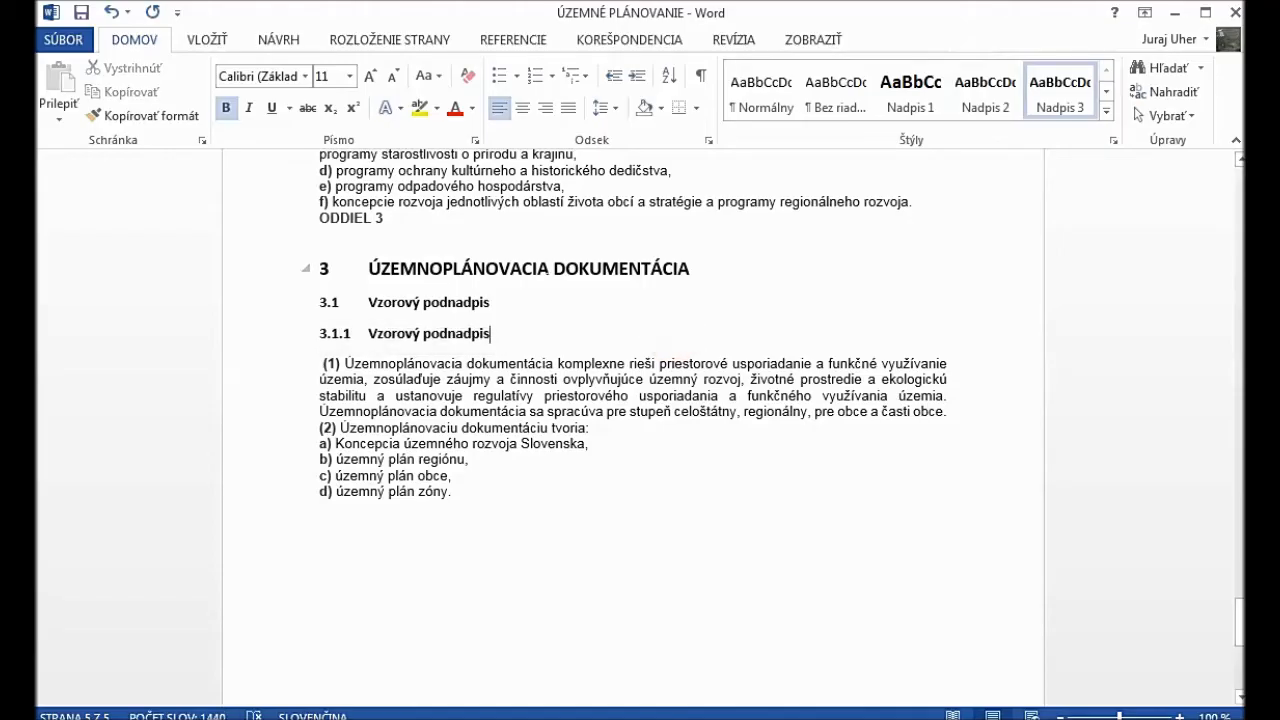
# - Insert the built-in table of contents Automatická tabuľka 1 at the start of the empty first page
pyautogui.moveTo(310, 275)
pyautogui.moveTo(1240, 628); pyautogui.dragTo(1240, 583)
pyautogui.moveTo(1240, 490); pyautogui.dragTo(1242, 190)
pyautogui.click(357, 246)
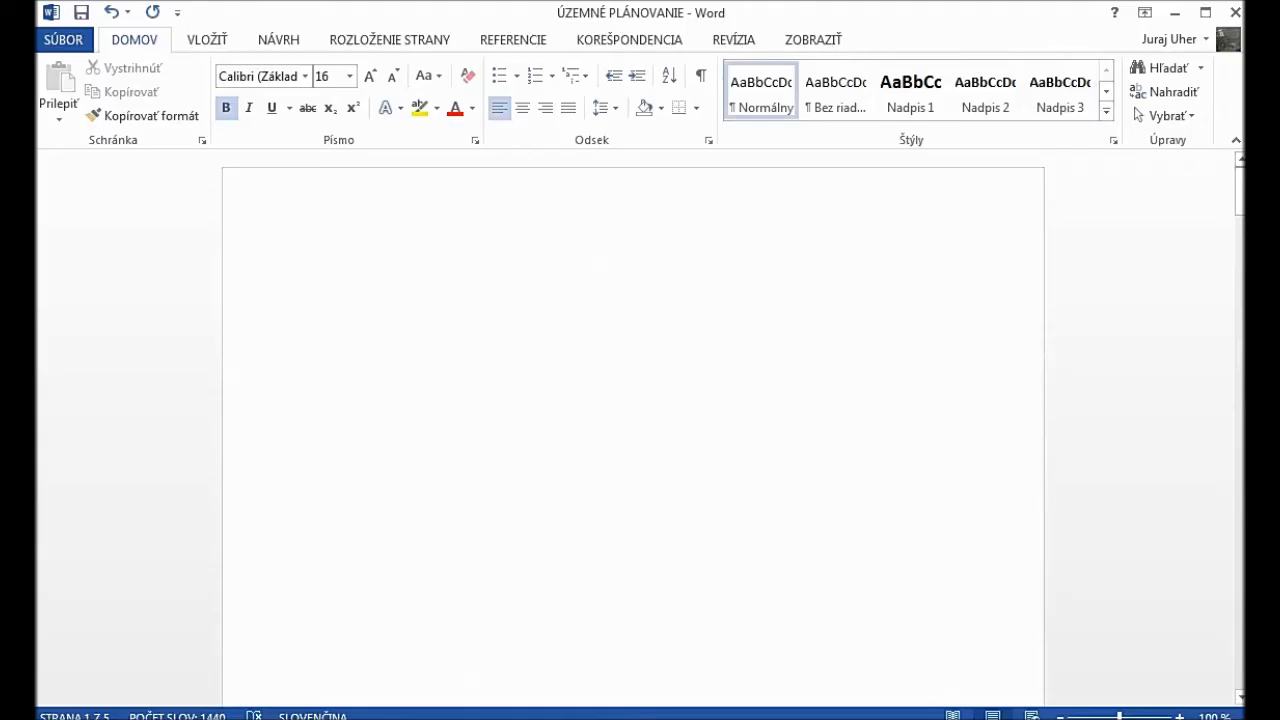
pyautogui.click(528, 44)
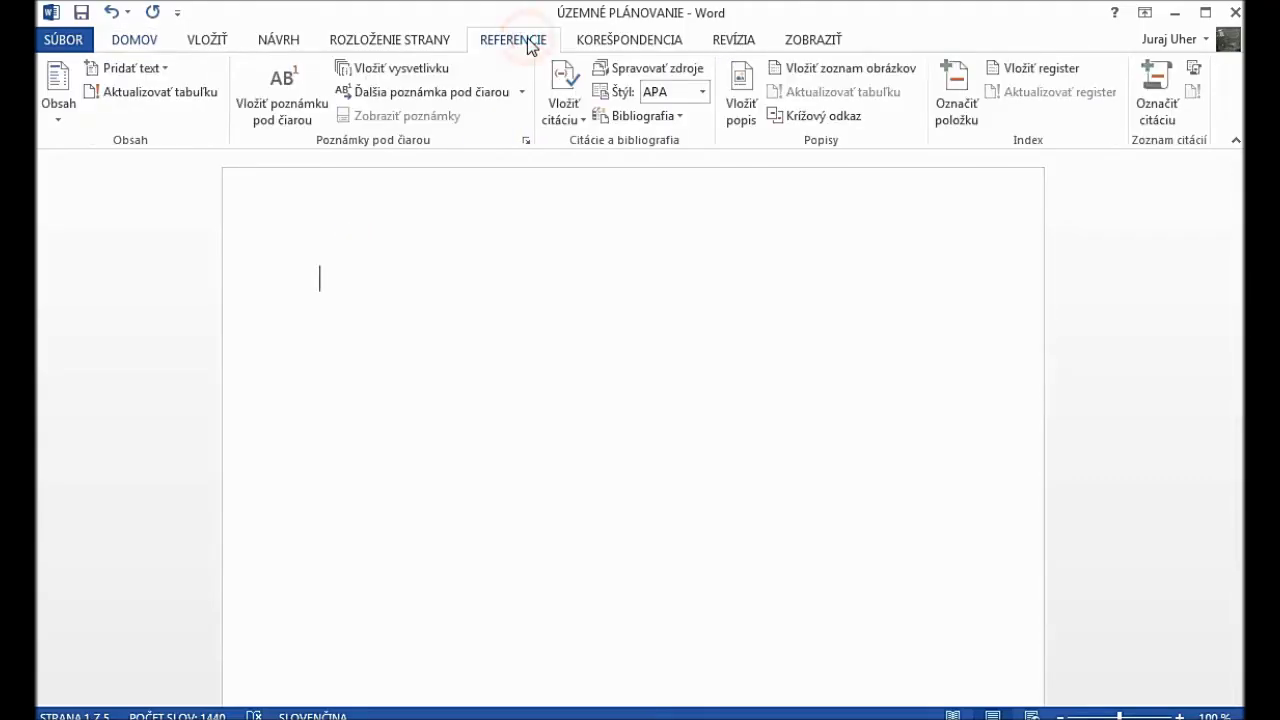
pyautogui.click(59, 115)
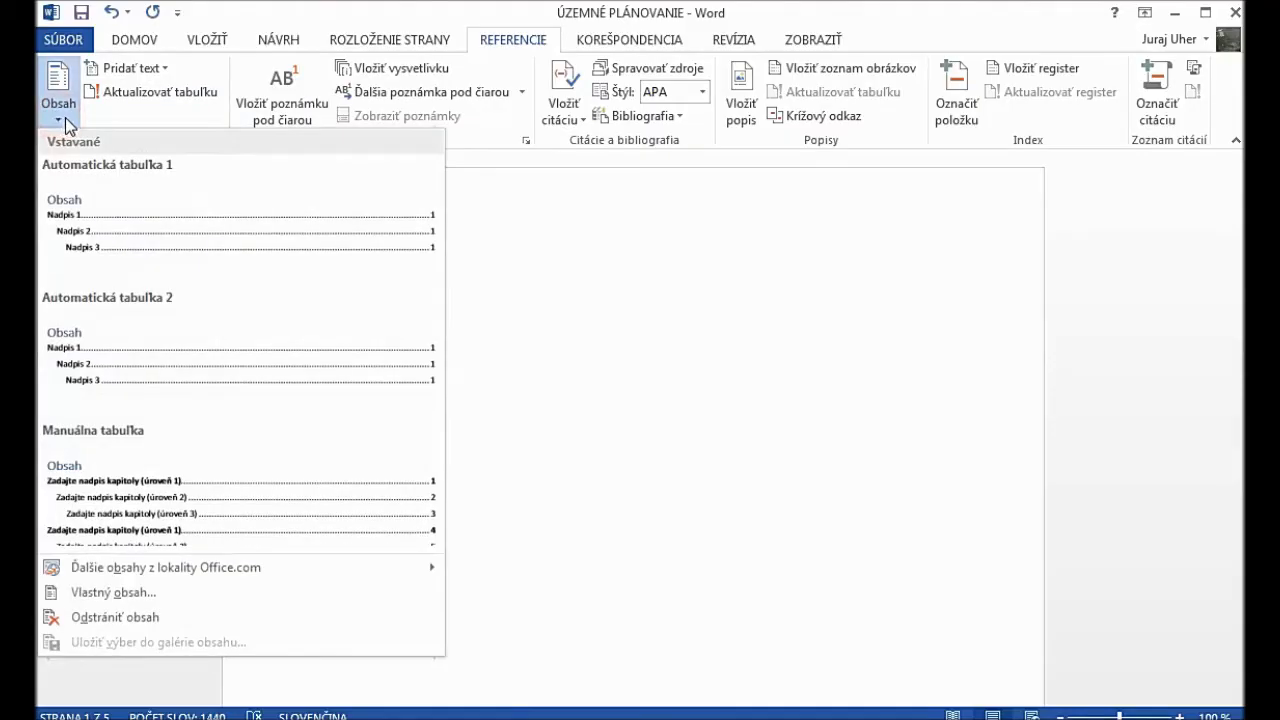
pyautogui.click(114, 214)
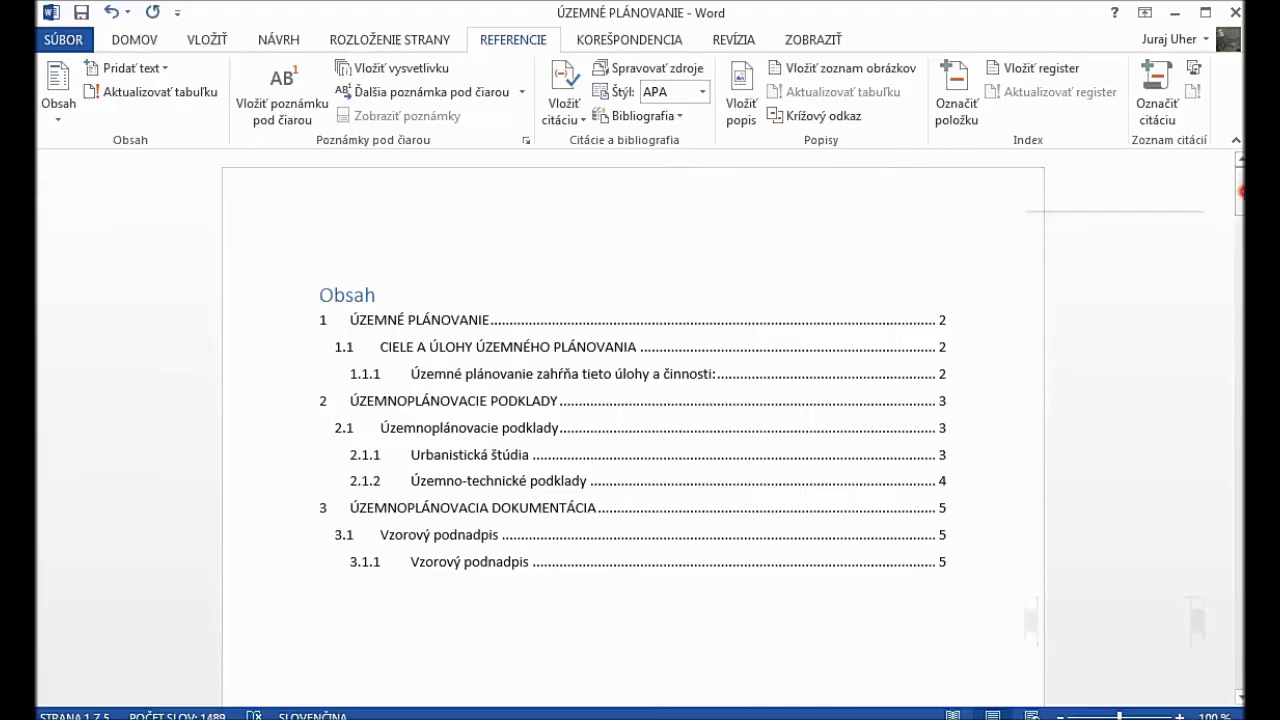
# - Add two new lines, "5 Nadpis" and "6 Nadpis" with a tab after each number, below the document's last paragraph
pyautogui.moveTo(1240, 190); pyautogui.dragTo(1238, 635)
pyautogui.click(621, 434)
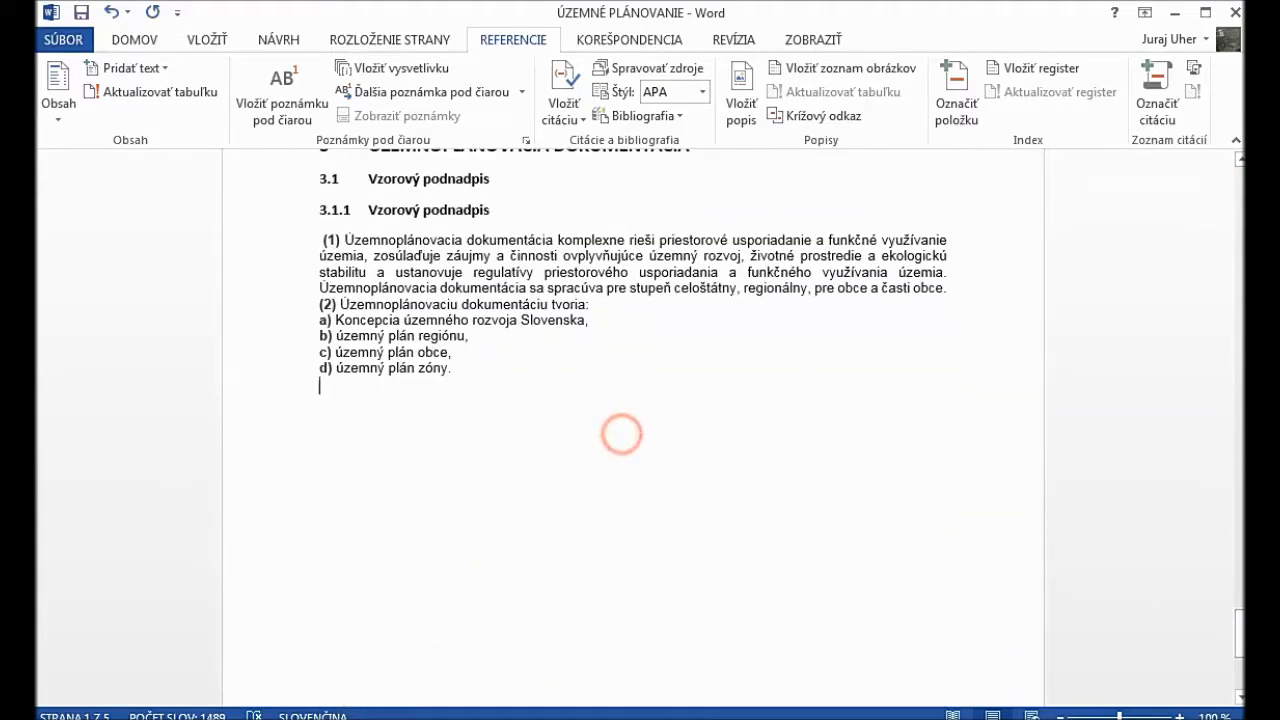
pyautogui.press('Return')
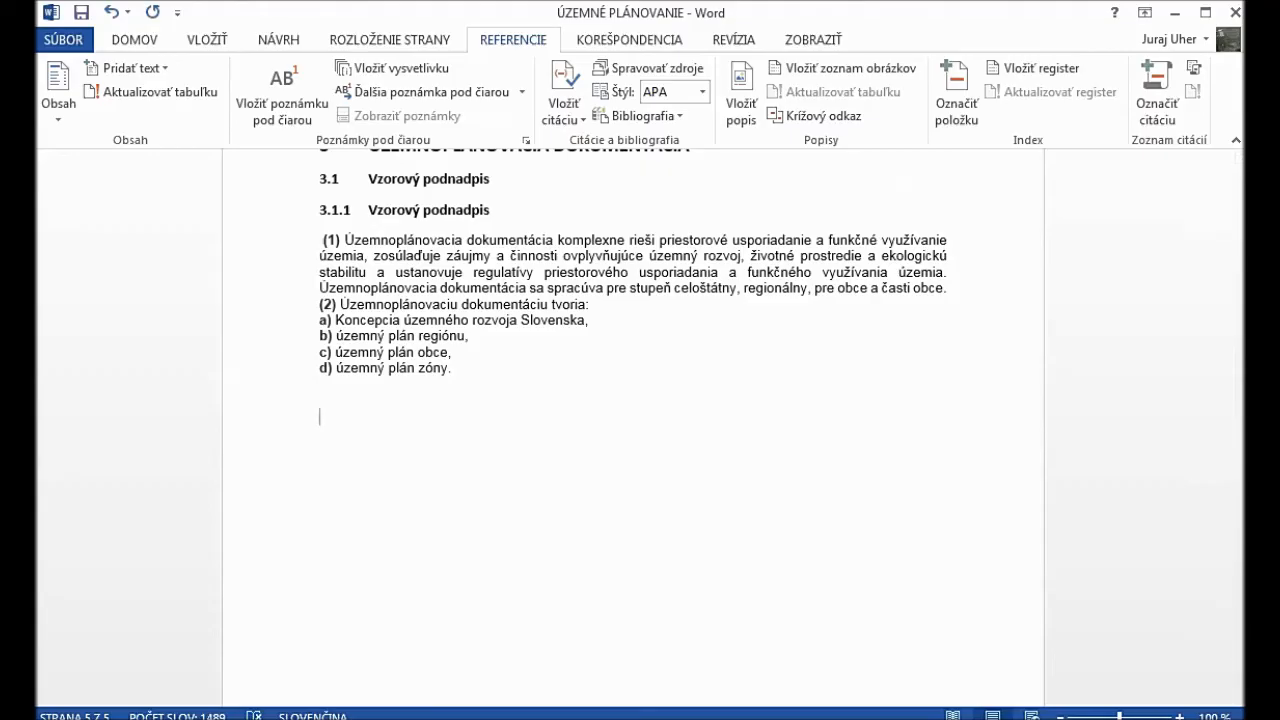
pyautogui.write('5\tNadpis')
pyautogui.press('Return')
pyautogui.write('6\tNadpis')
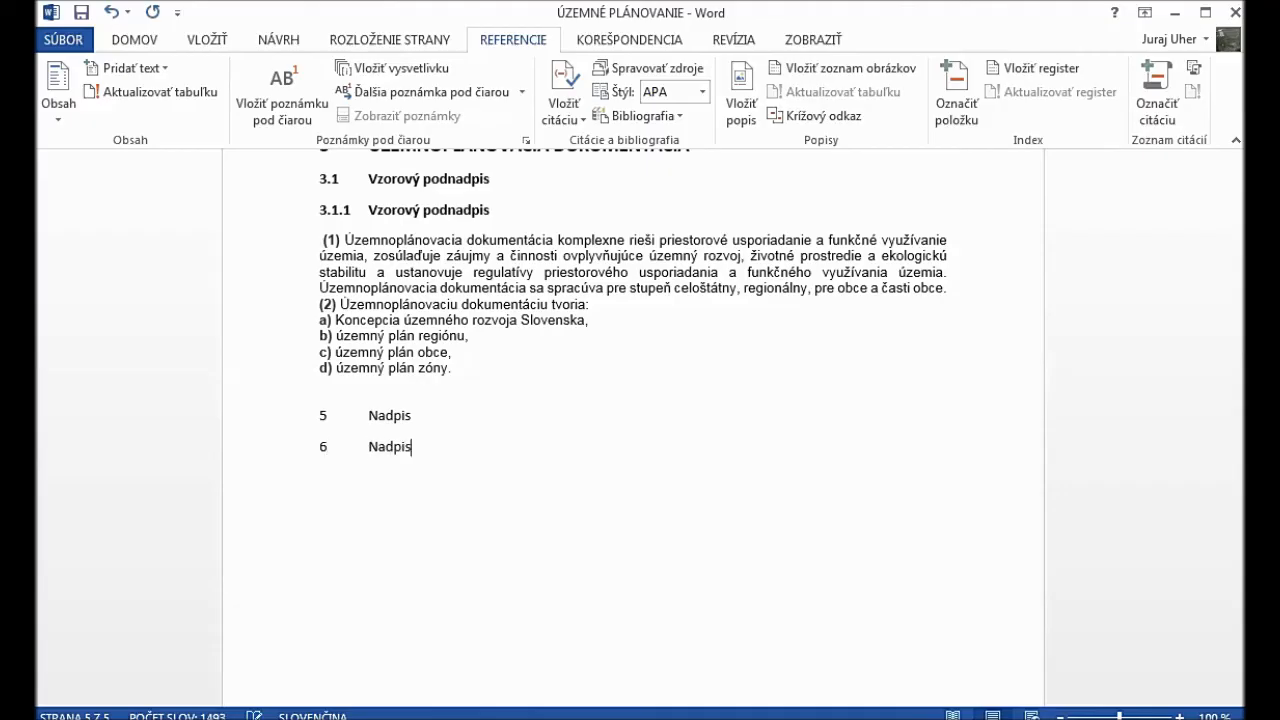
# - Apply the Nadpis 1 style to the new lines "5 Nadpis" and "6 Nadpis"
pyautogui.tripleClick(409, 415)
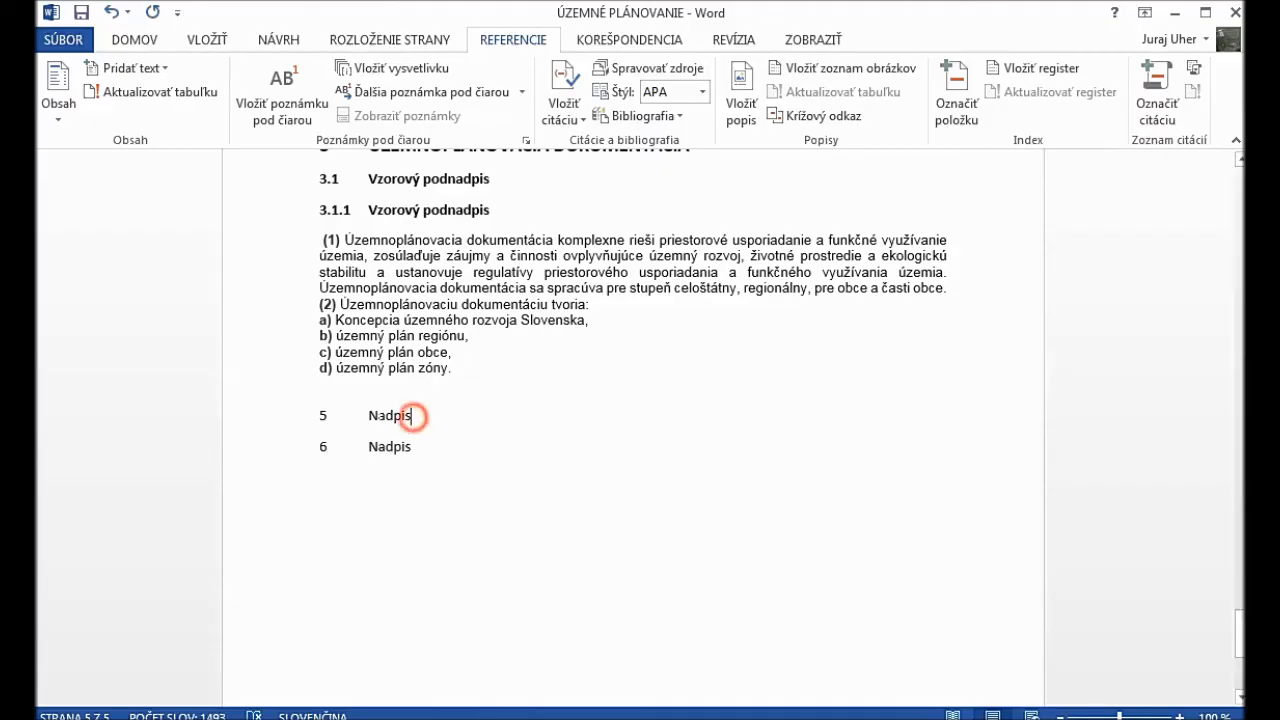
pyautogui.click(151, 42)
pyautogui.click(908, 90)
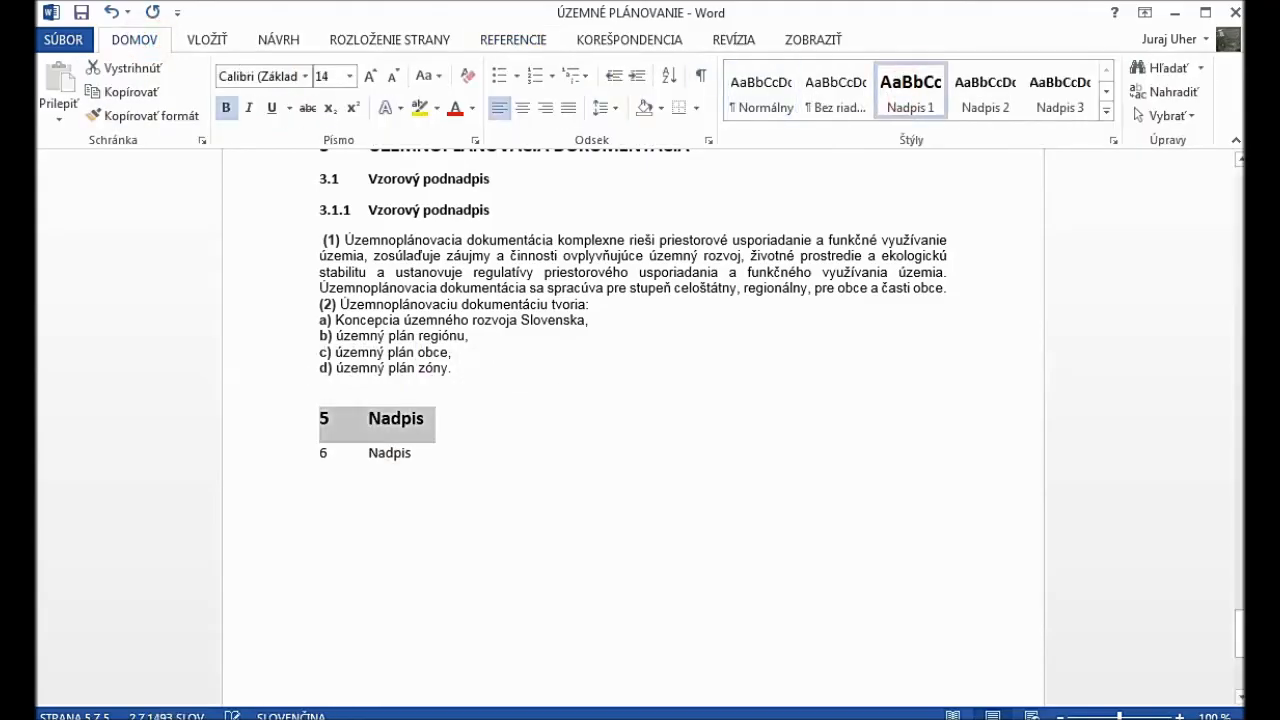
pyautogui.tripleClick(420, 452)
pyautogui.click(910, 95)
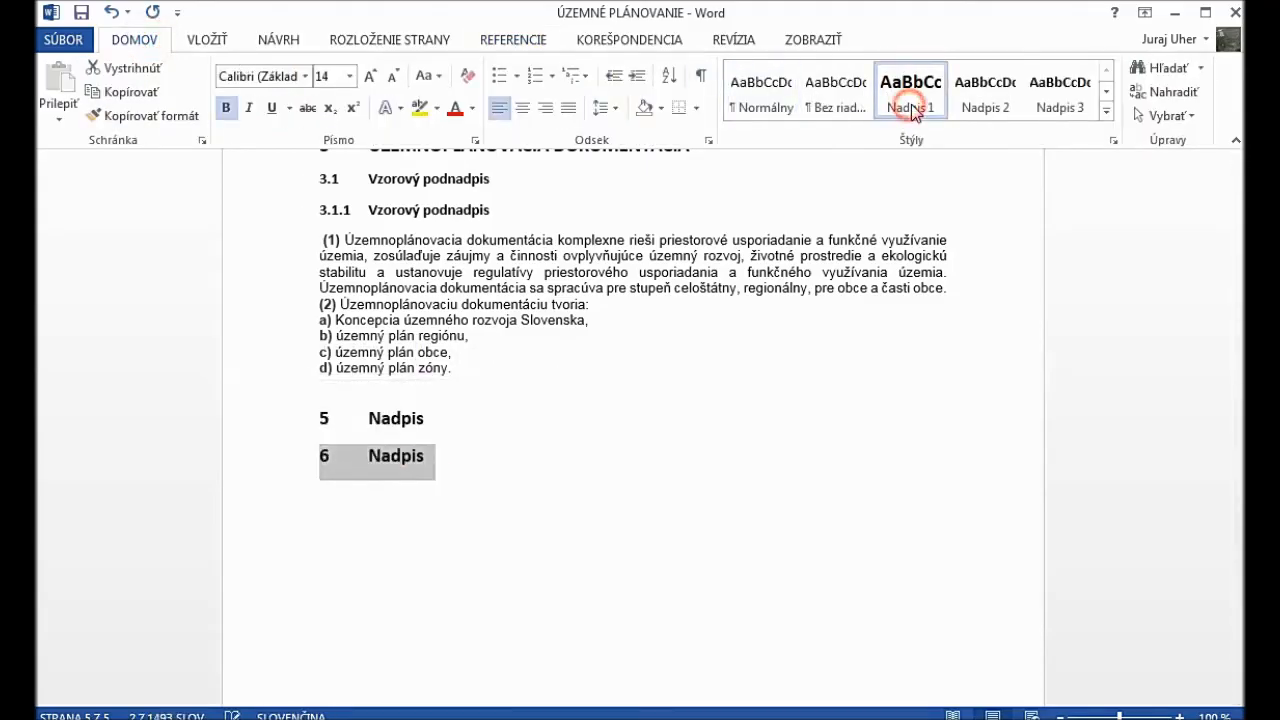
# - Update the table of contents on the first page with the option Aktualizovať celý obsah
pyautogui.moveTo(1240, 640); pyautogui.dragTo(1240, 175)
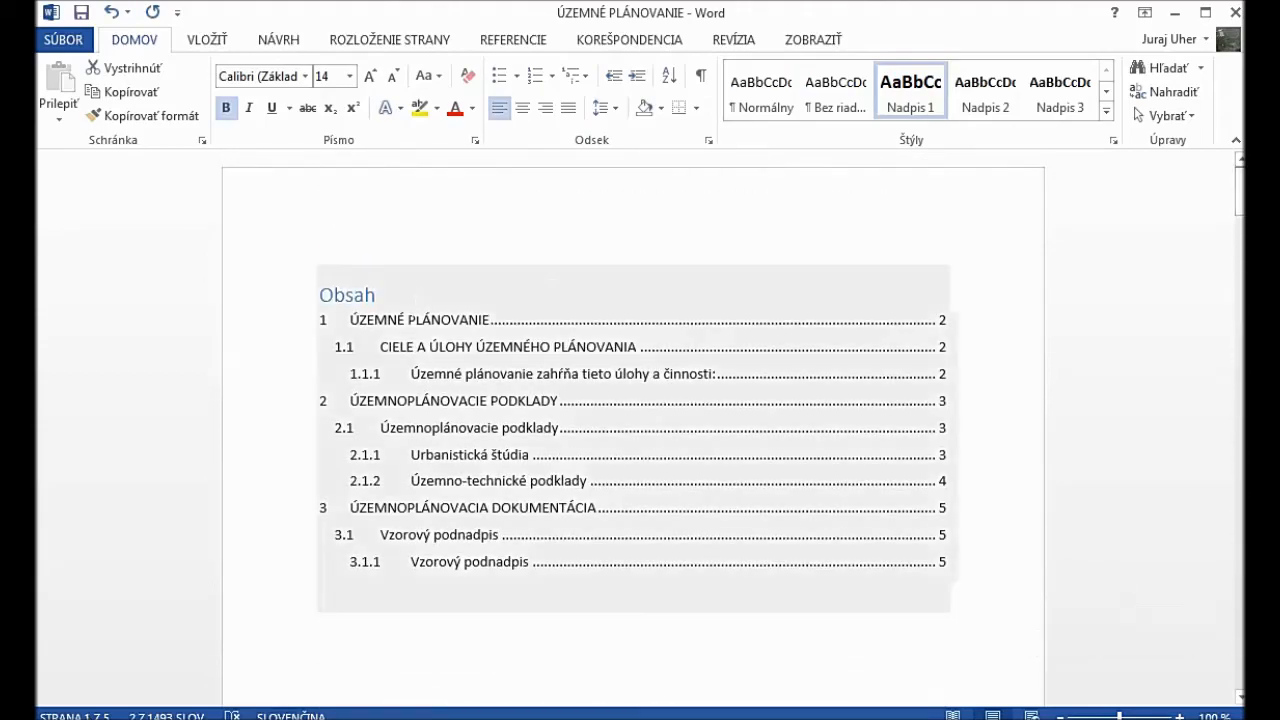
pyautogui.click(428, 321)
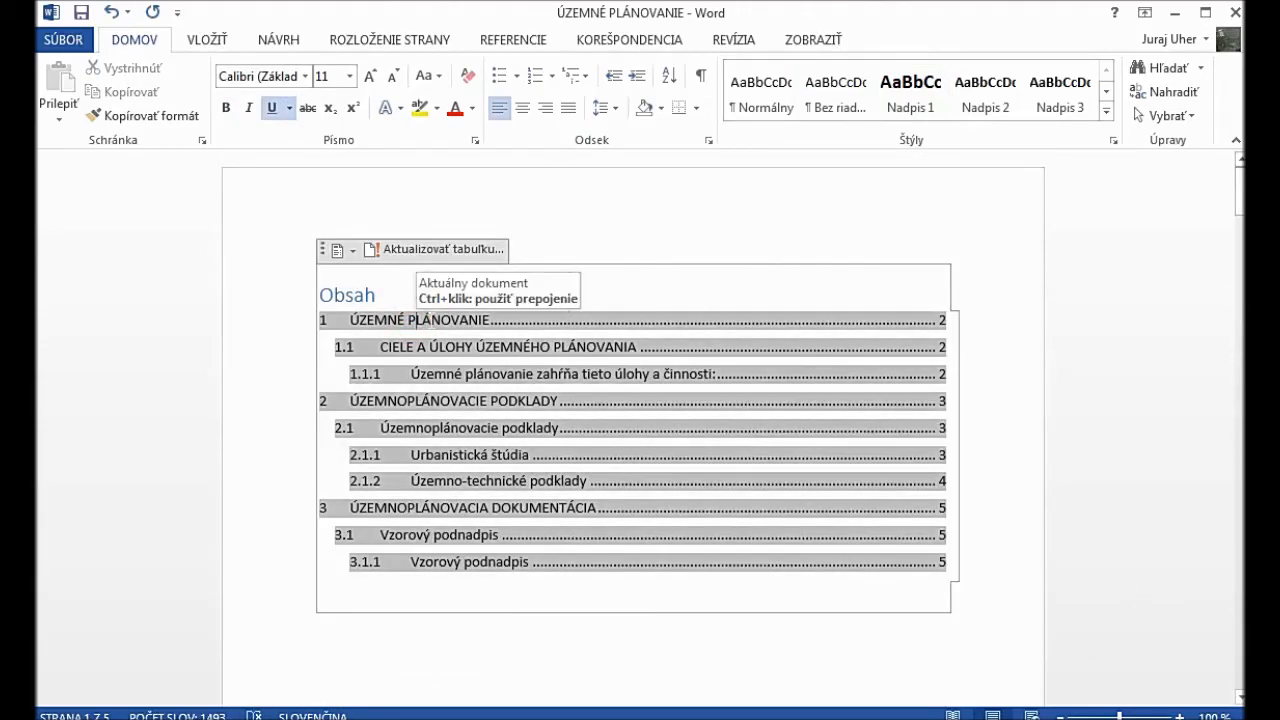
pyautogui.click(436, 251)
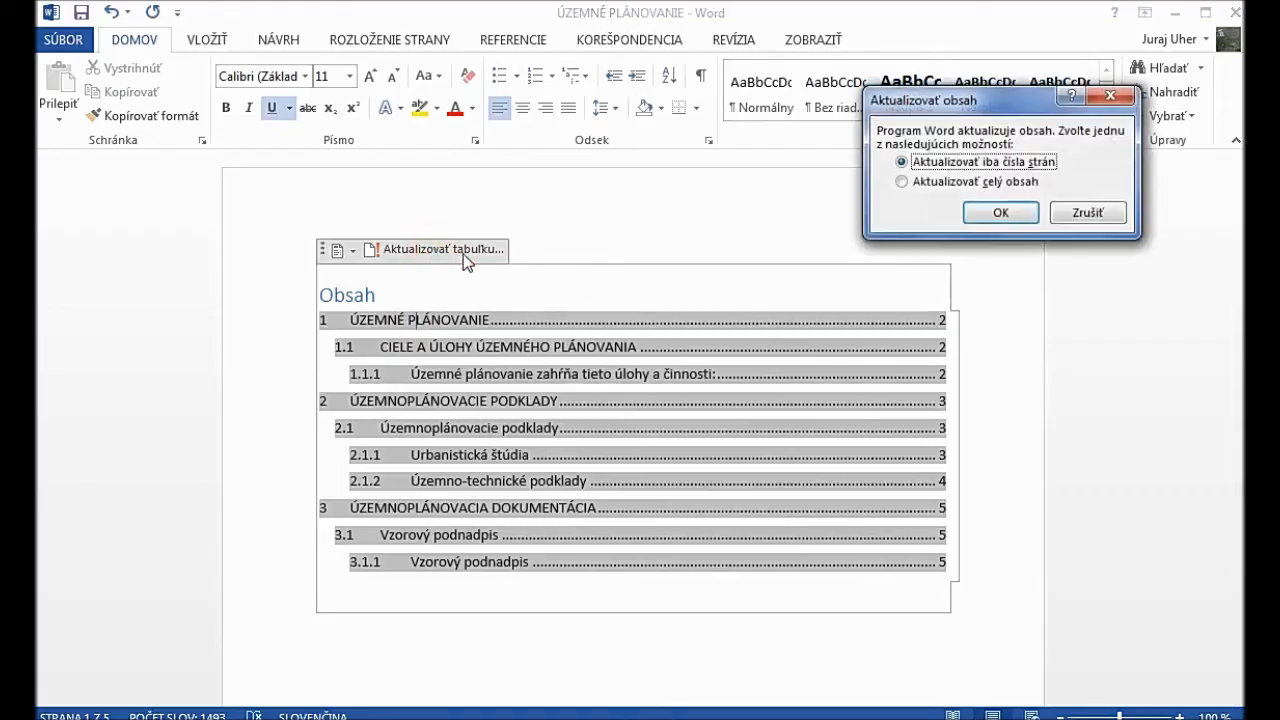
pyautogui.click(1025, 187)
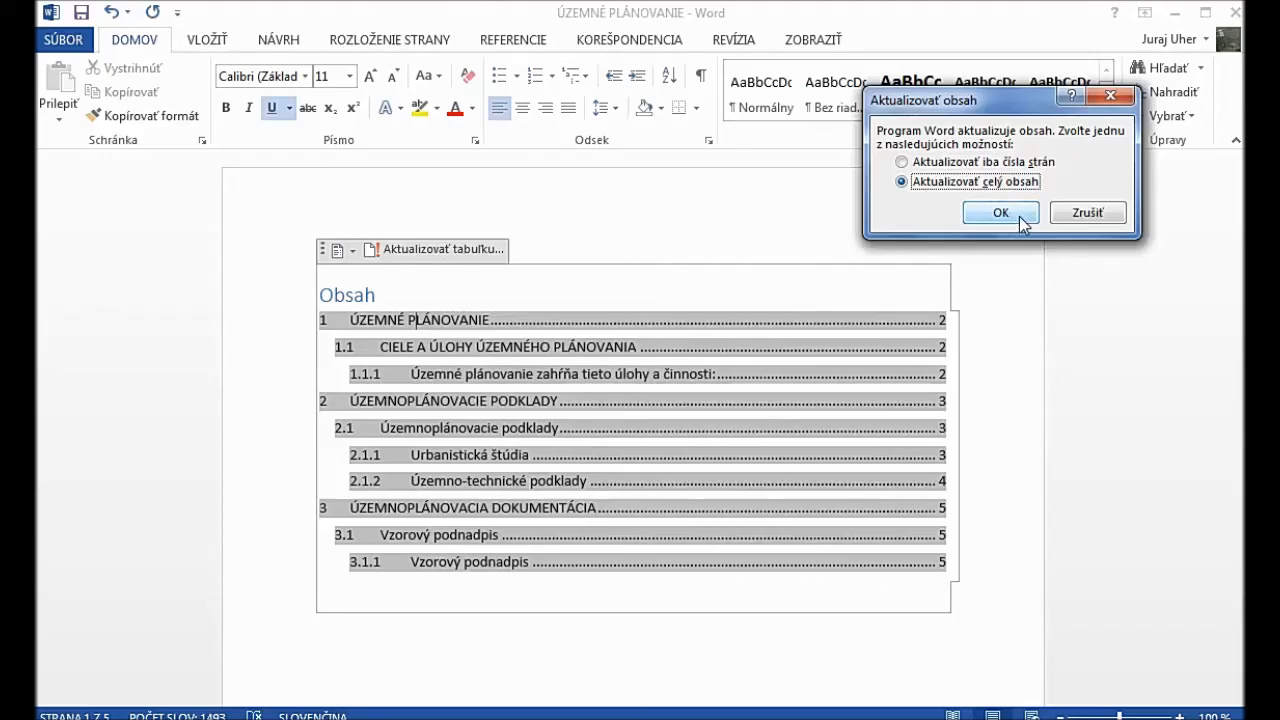
pyautogui.click(1001, 213)
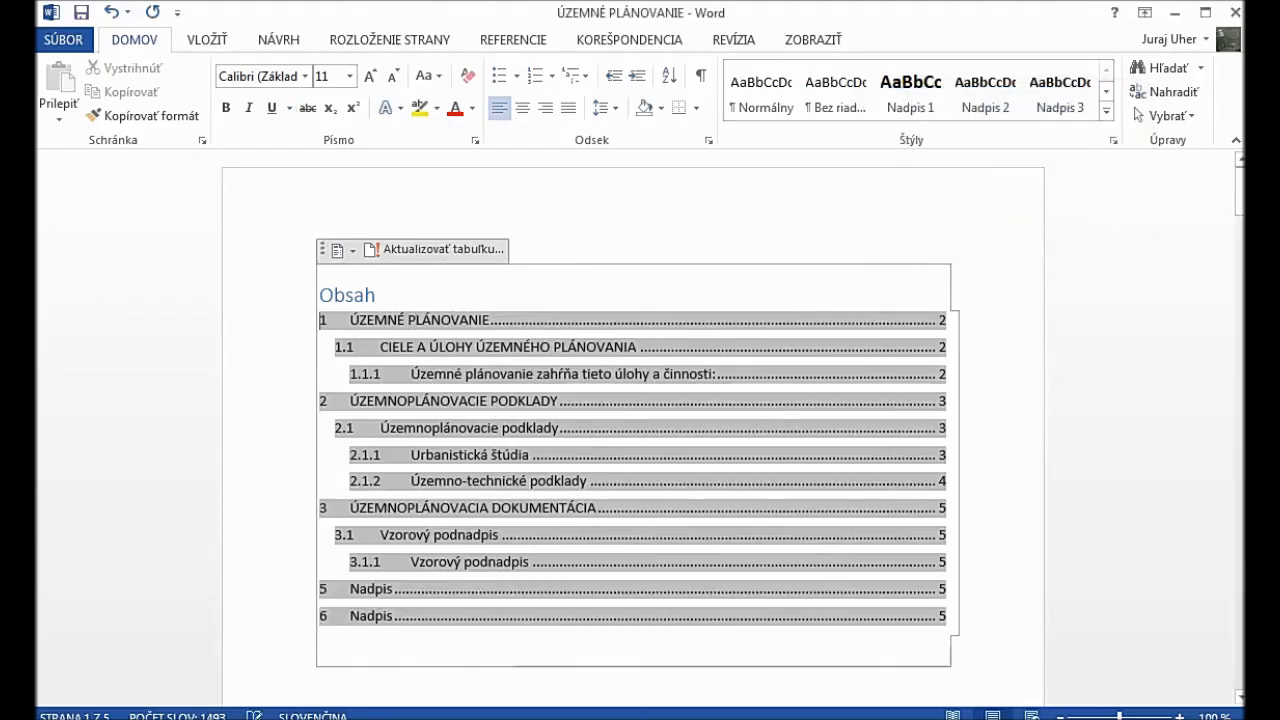